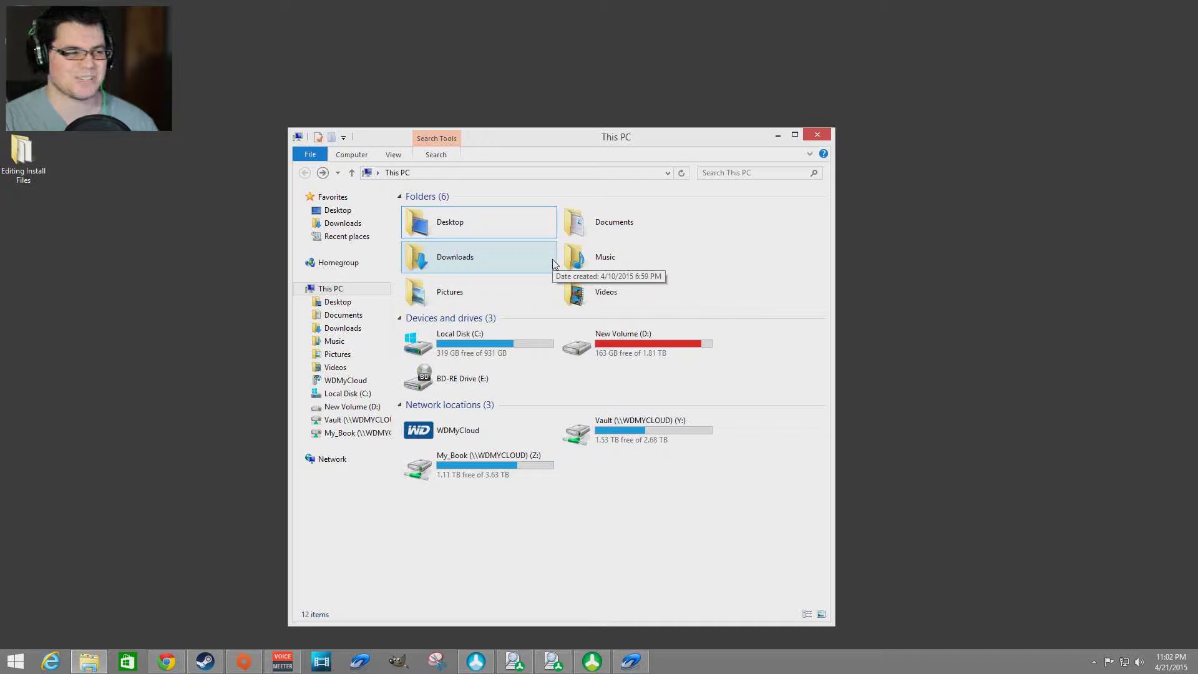
Bring up the Search Tools options for searching across This PC in File Explorer.
{"action": "left_click", "coordinate": [434, 157]}
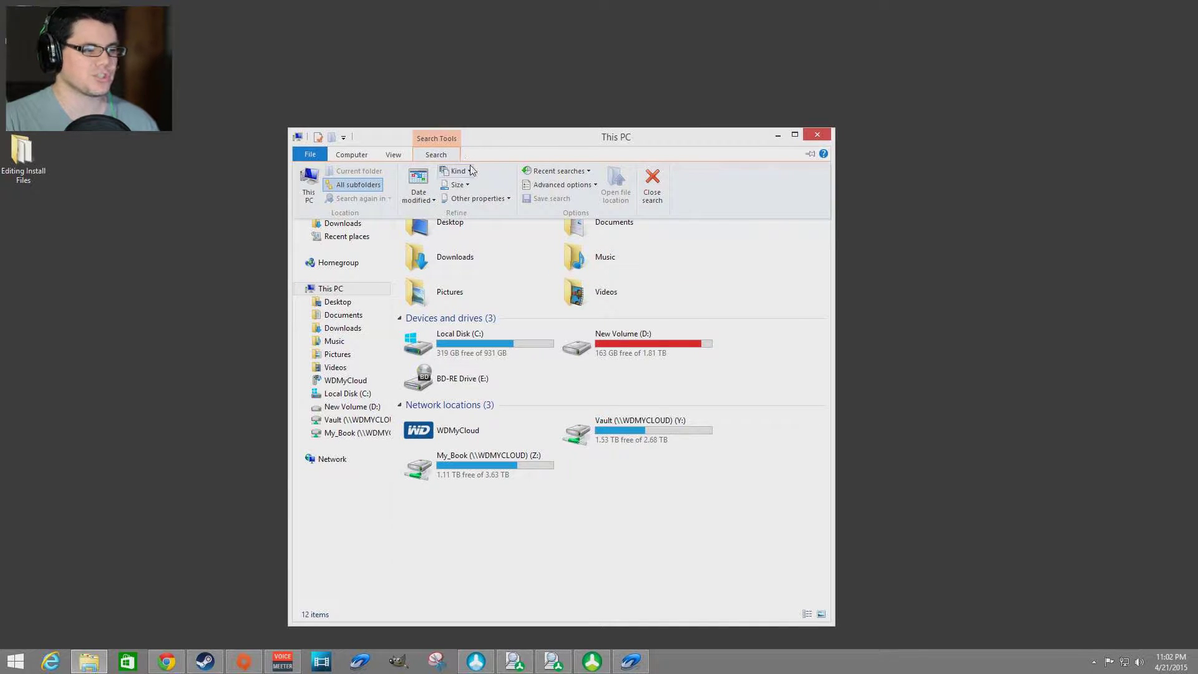
Filter the search to Gigantic (> 128 MB) files, widen the window, and sort by size, largest first.
{"action": "left_click", "coordinate": [468, 185]}
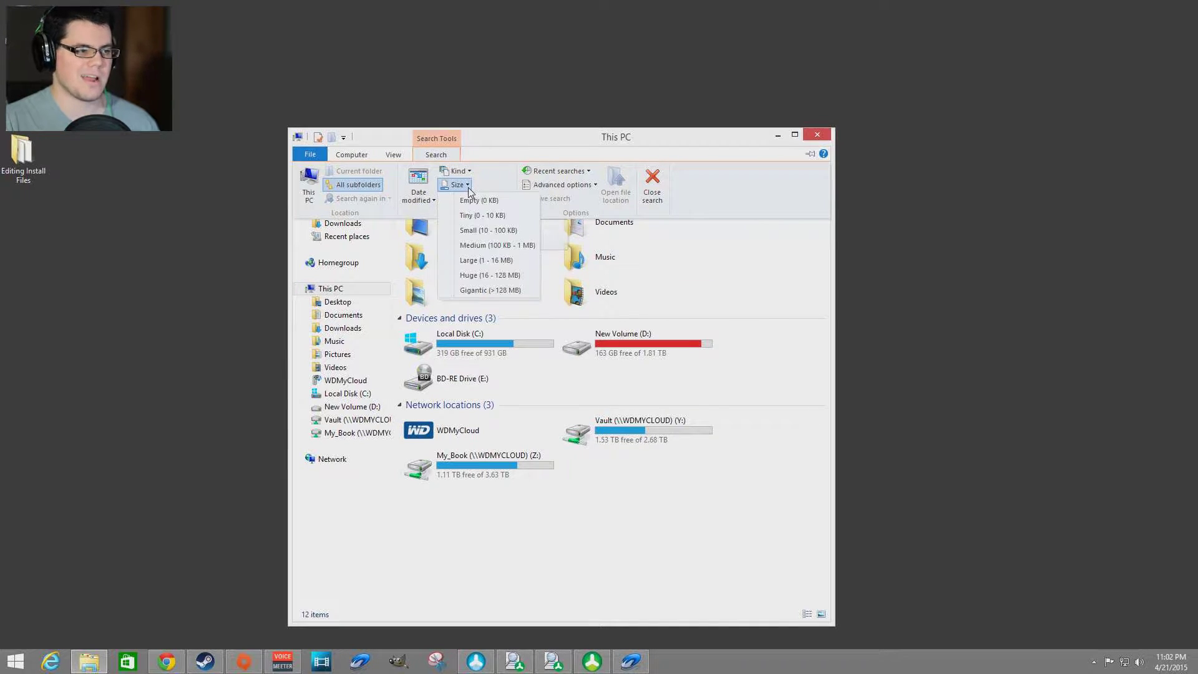
{"action": "left_click", "coordinate": [493, 291]}
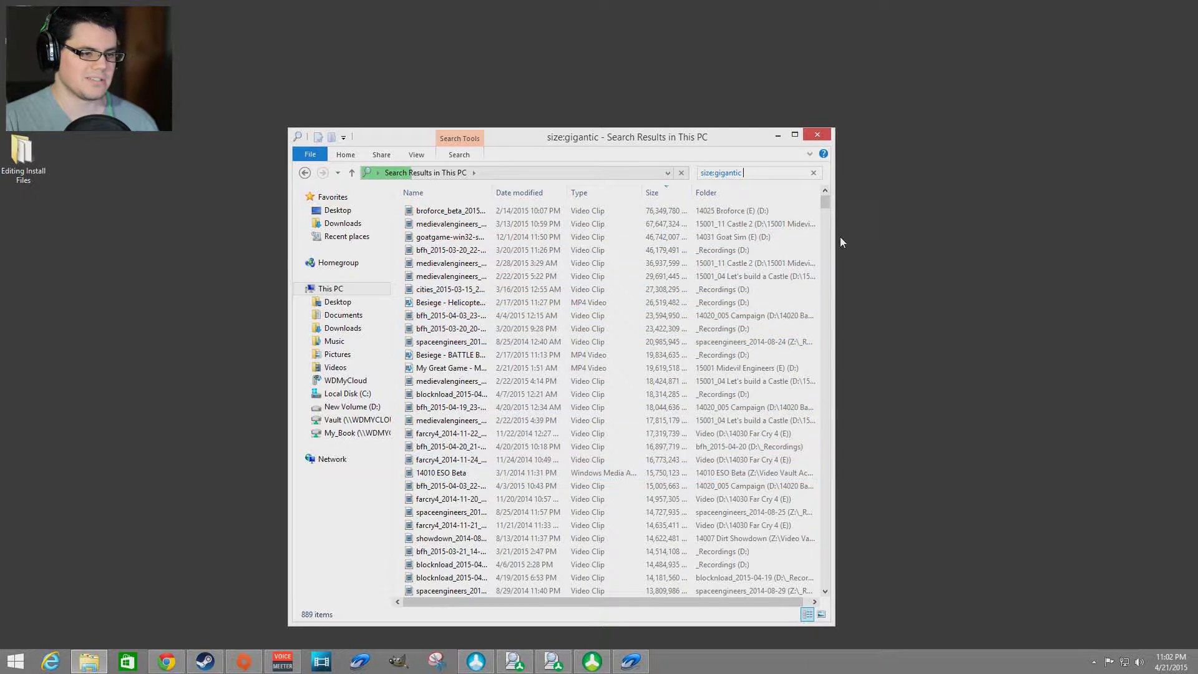
{"action": "left_click_drag", "start_coordinate": [833, 275], "coordinate": [1060, 280]}
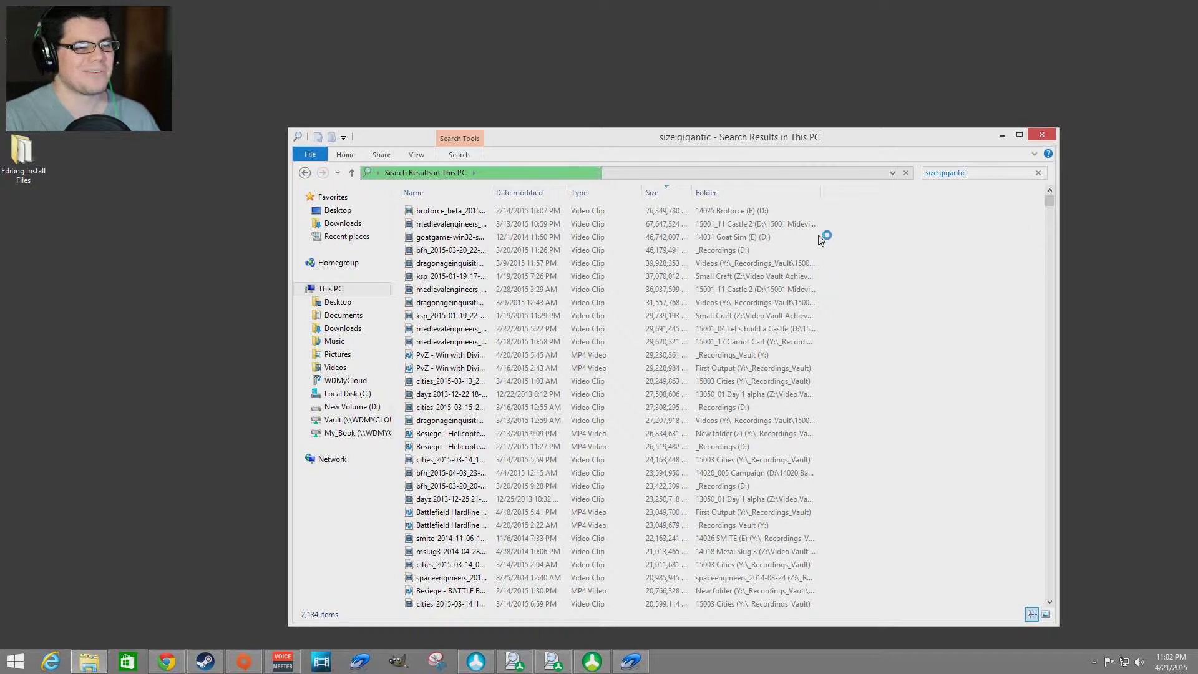
{"action": "left_click", "coordinate": [468, 194]}
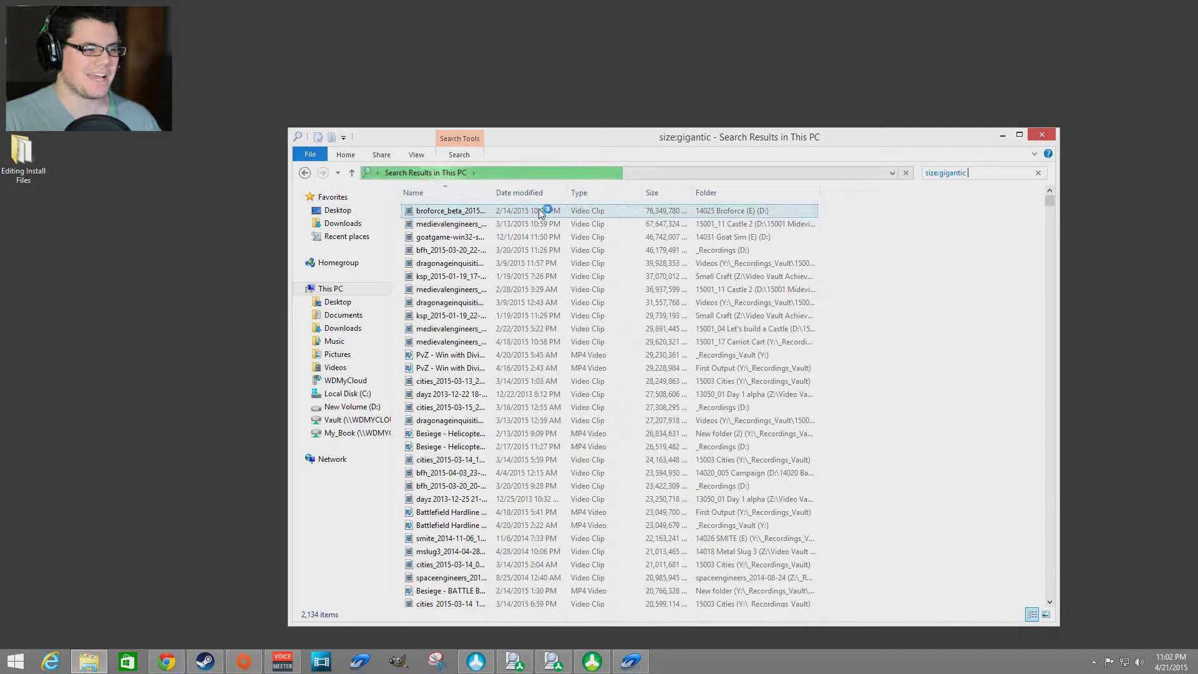
{"action": "left_click", "coordinate": [612, 195]}
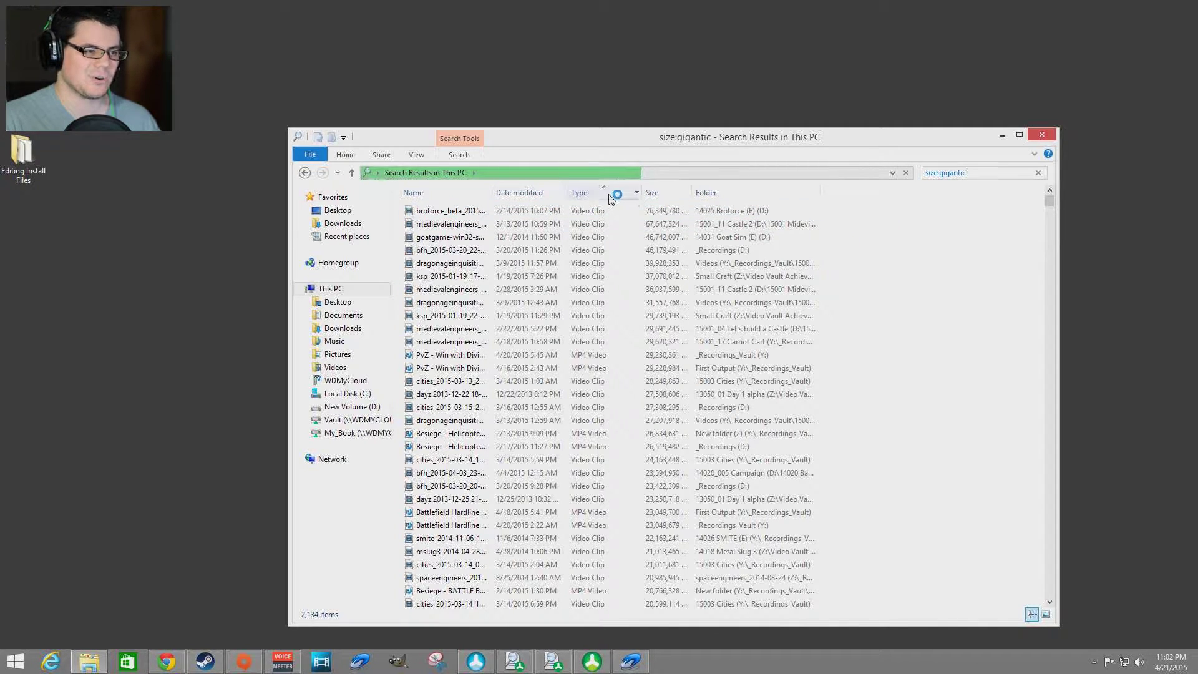
{"action": "left_click", "coordinate": [665, 193]}
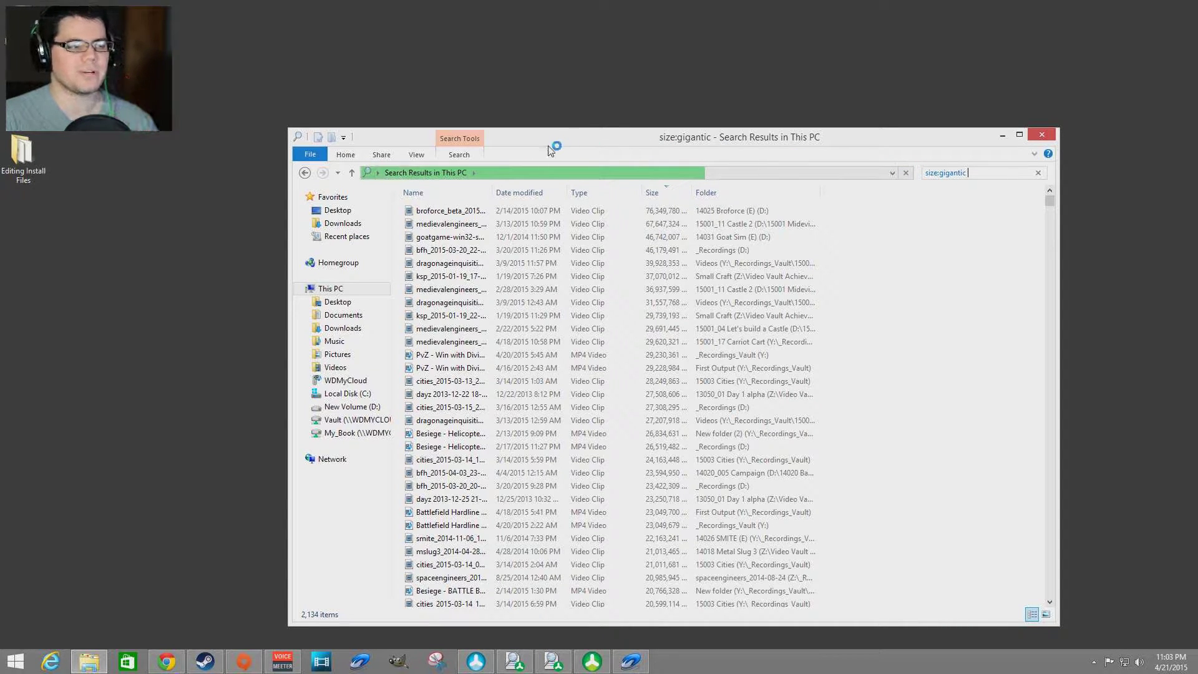
Revisit the size filter list, dismiss it, and place the cursor in the search query.
{"action": "left_click", "coordinate": [460, 154]}
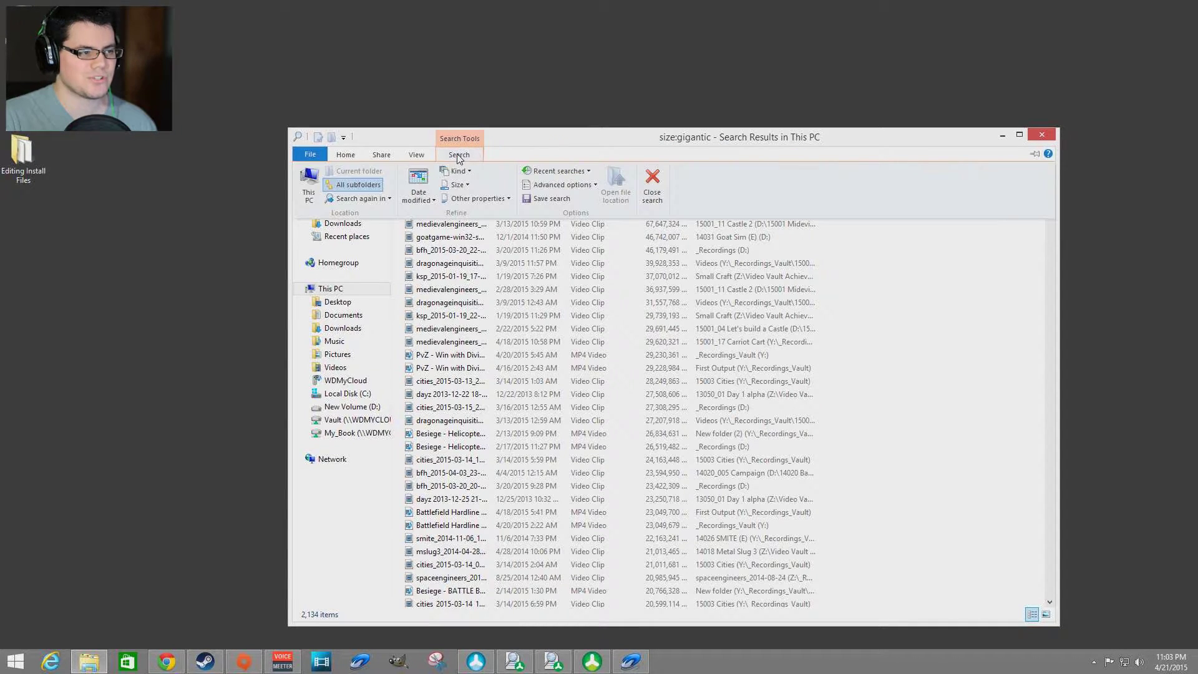
{"action": "left_click", "coordinate": [462, 185]}
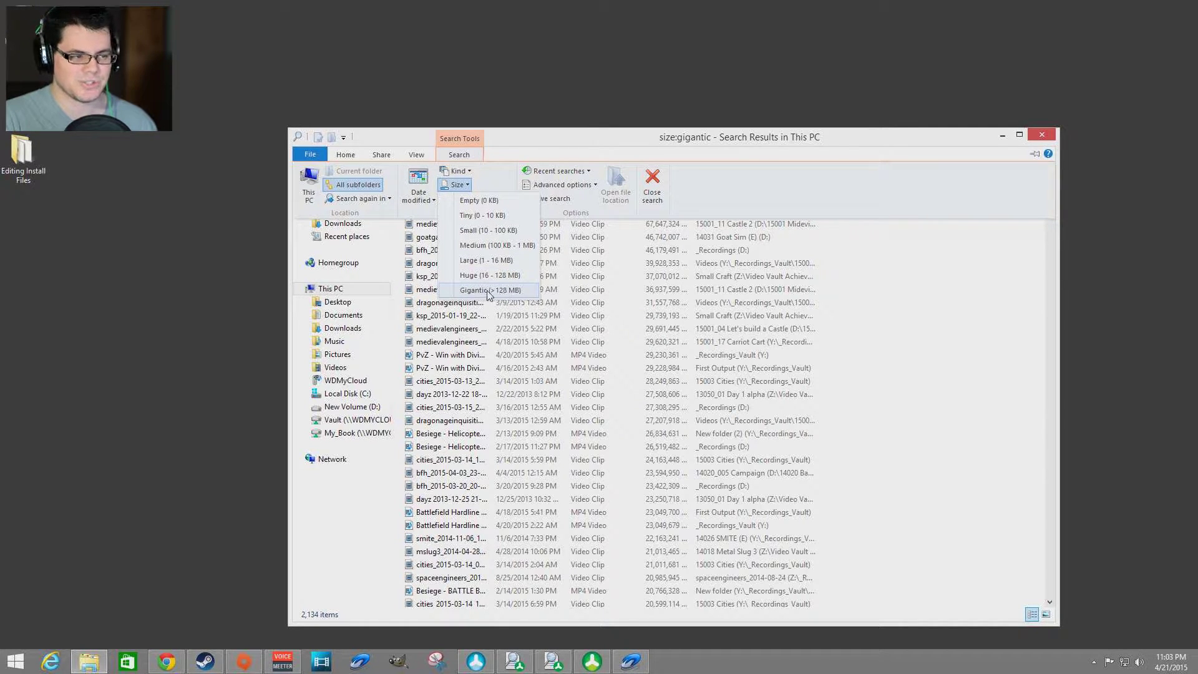
{"action": "left_click", "coordinate": [874, 282]}
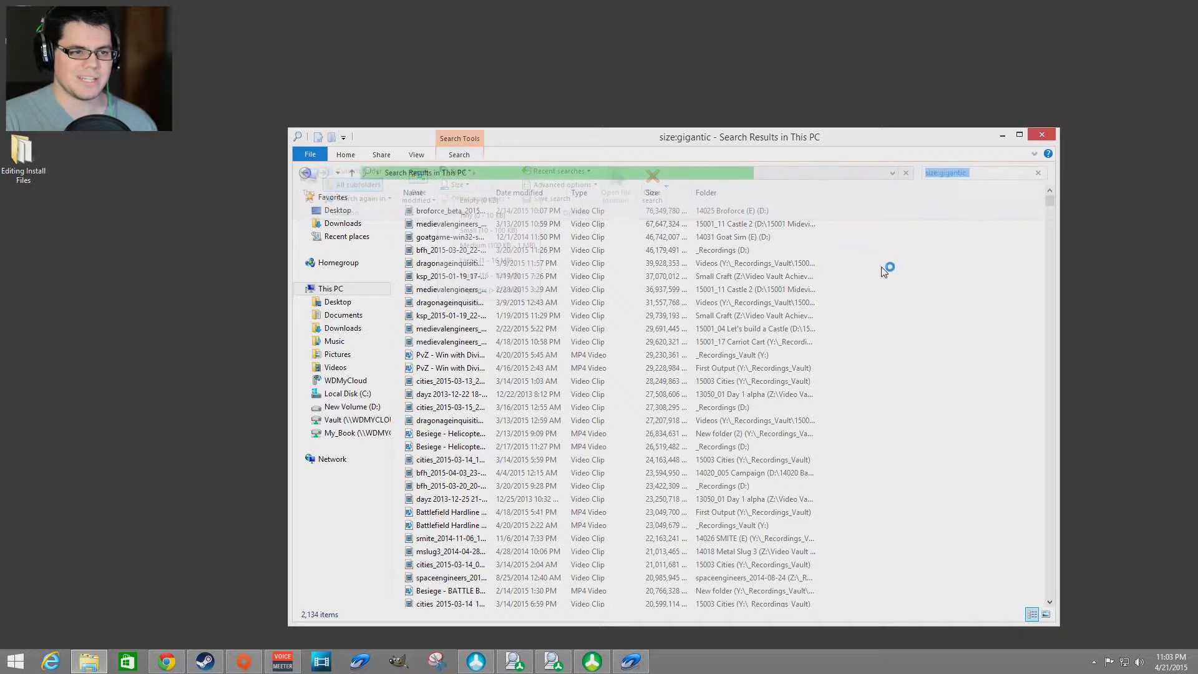
{"action": "left_click", "coordinate": [946, 173]}
Change the search query from size:gigantic to size:(> 50GB), leaving two video clips.
{"action": "key", "text": "BackSpace"}
{"action": "key", "text": "BackSpace"}
{"action": "key", "text": "BackSpace"}
{"action": "key", "text": "BackSpace"}
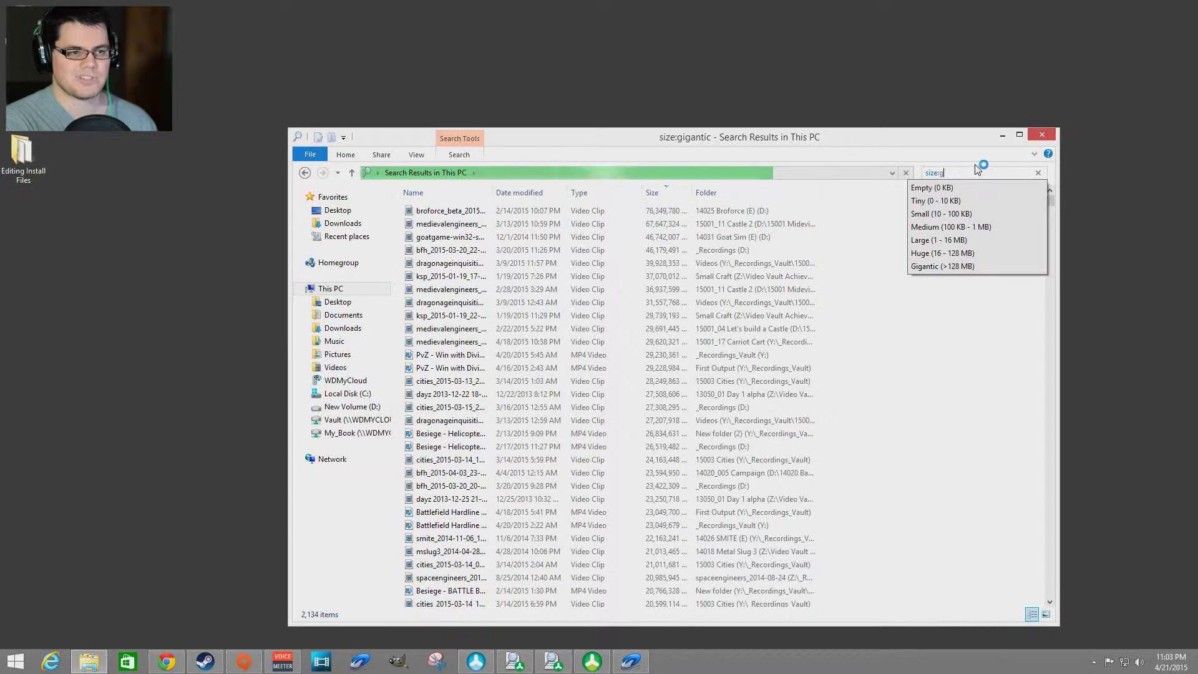
{"action": "key", "text": "BackSpace"}
{"action": "key", "text": "BackSpace"}
{"action": "key", "text": "BackSpace"}
{"action": "key", "text": "BackSpace"}
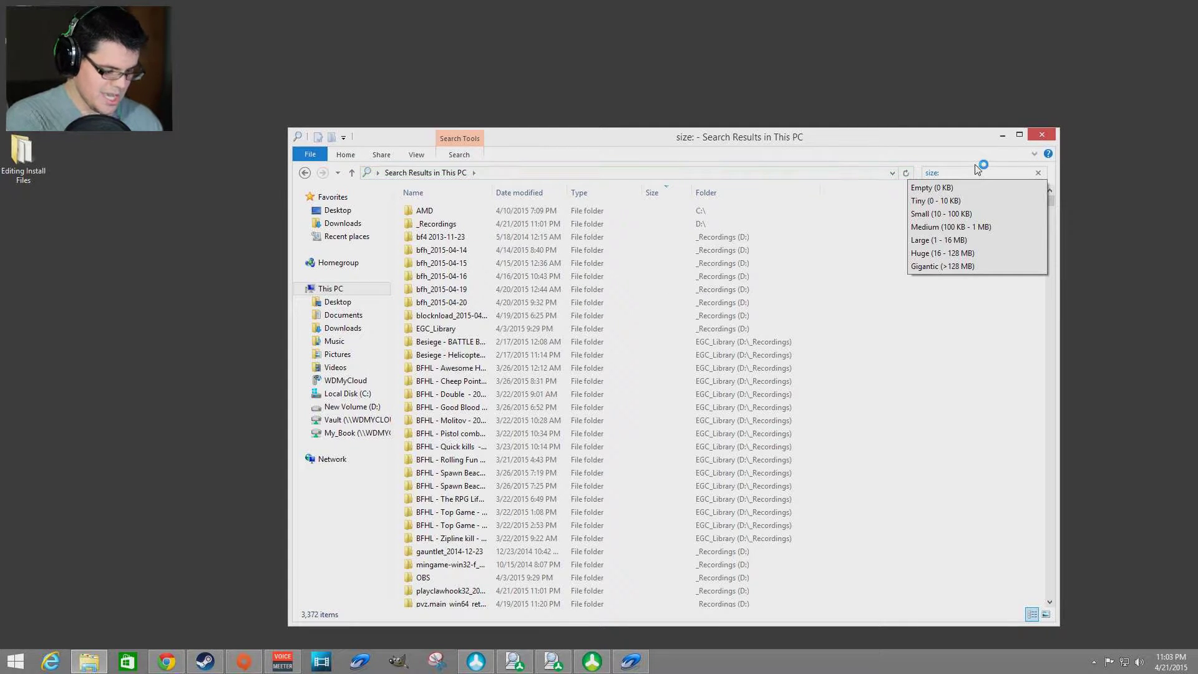
{"action": "type", "text": "("}
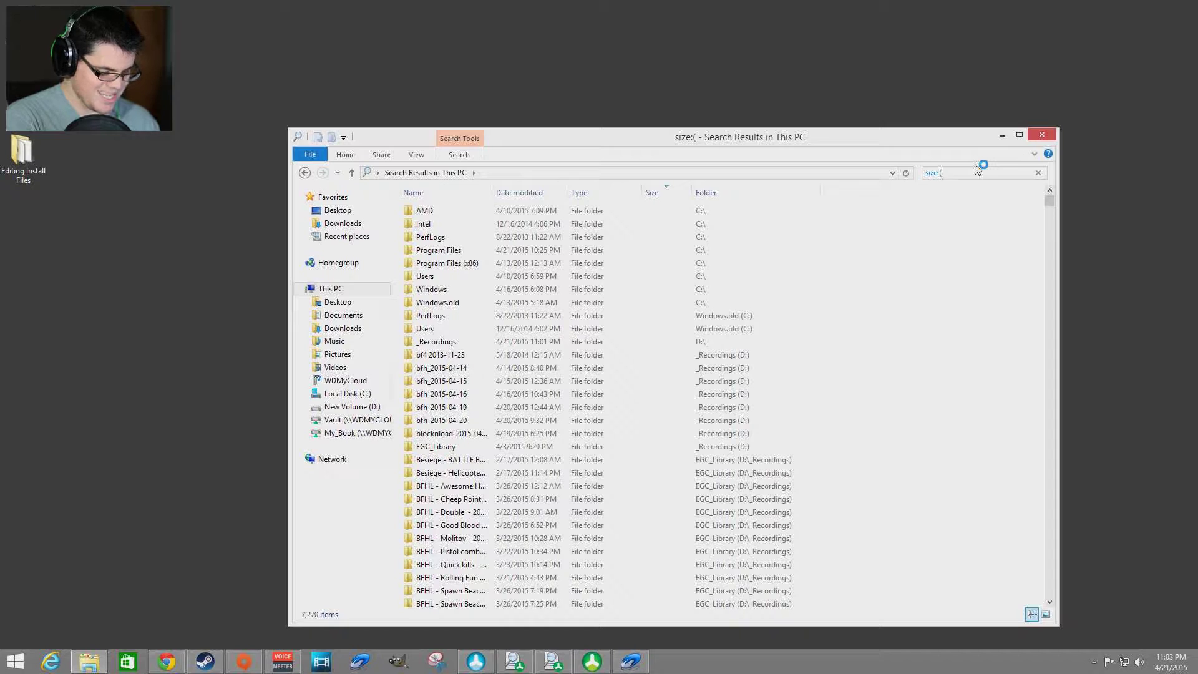
{"action": "type", "text": ">"}
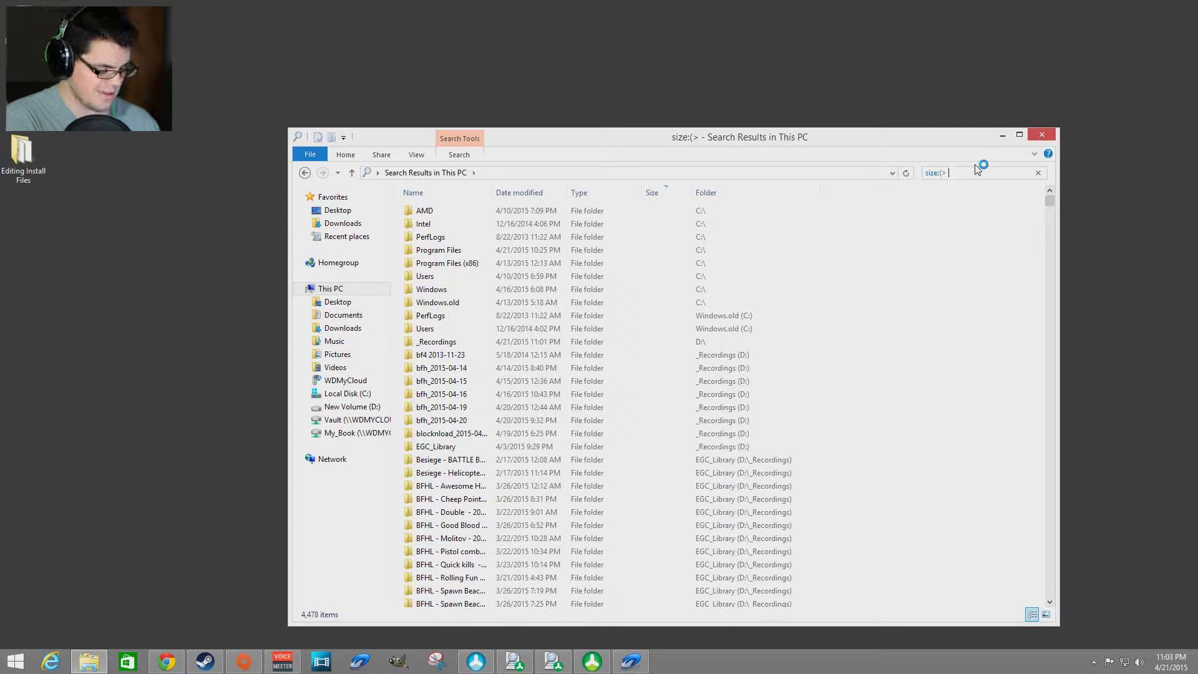
{"action": "type", "text": " 50"}
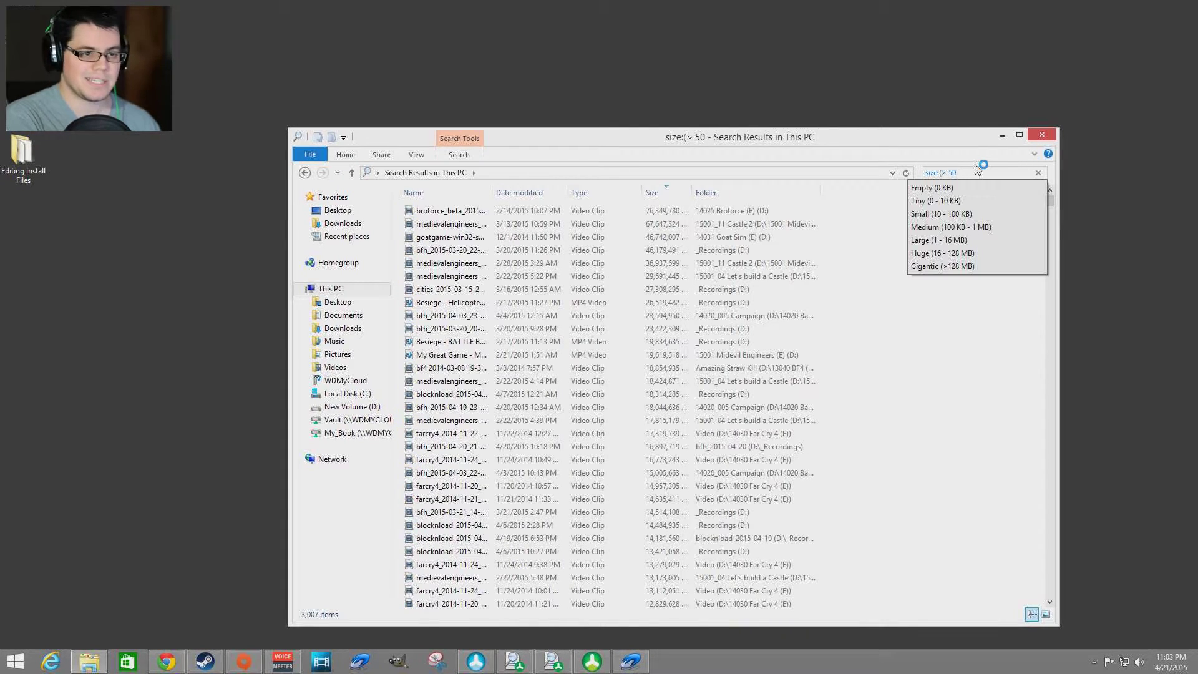
{"action": "type", "text": "GB"}
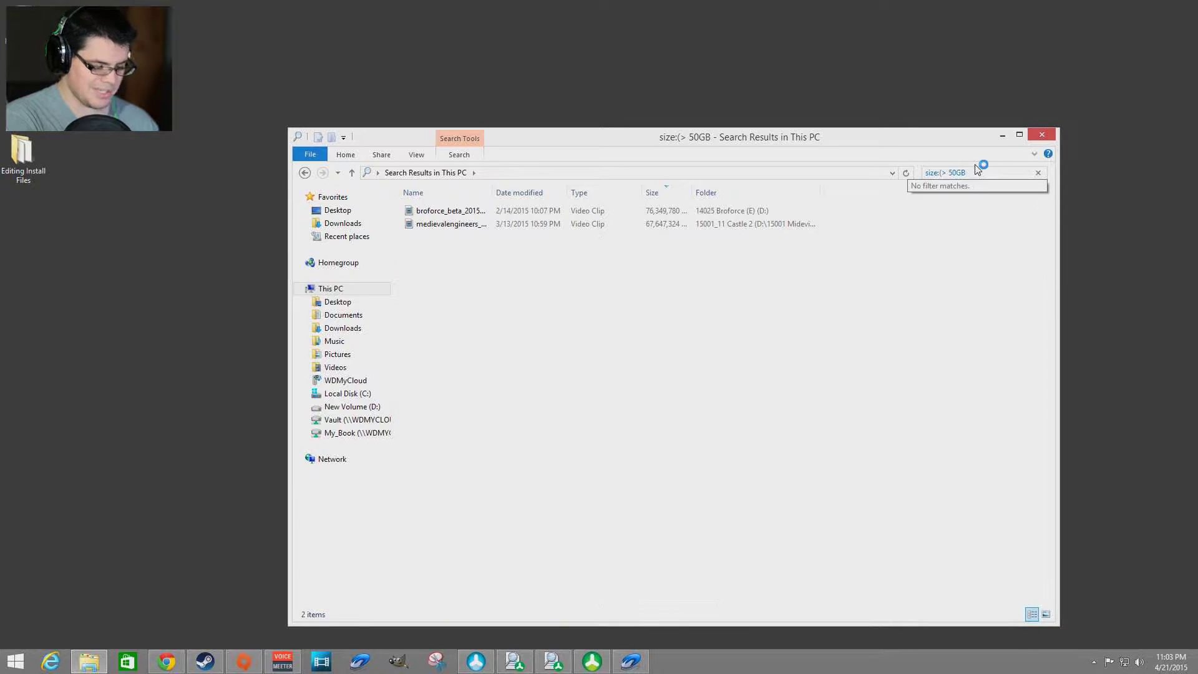
{"action": "type", "text": "0"}
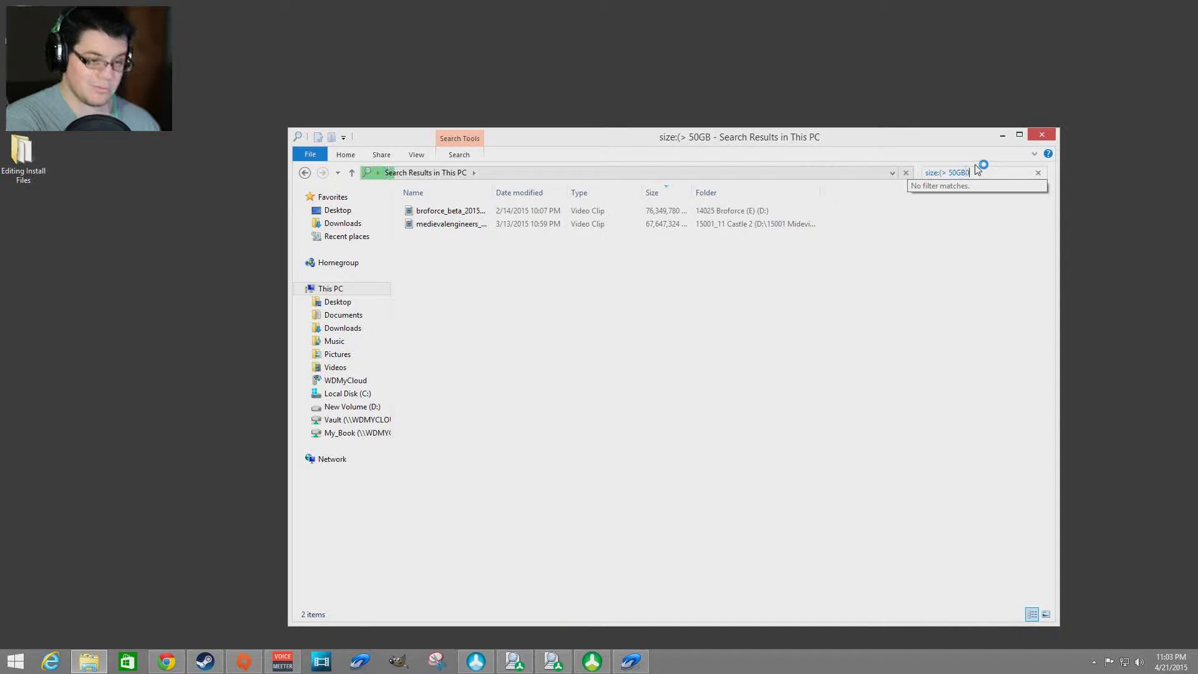
{"action": "key", "text": "BackSpace"}
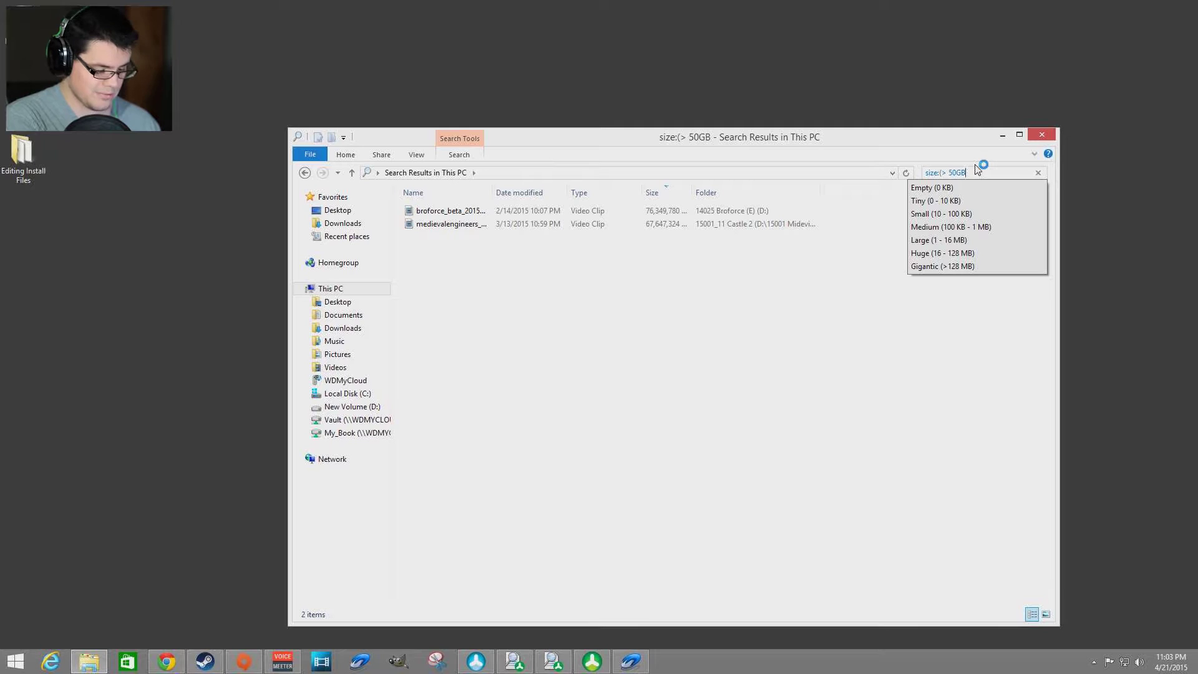
{"action": "type", "text": ")"}
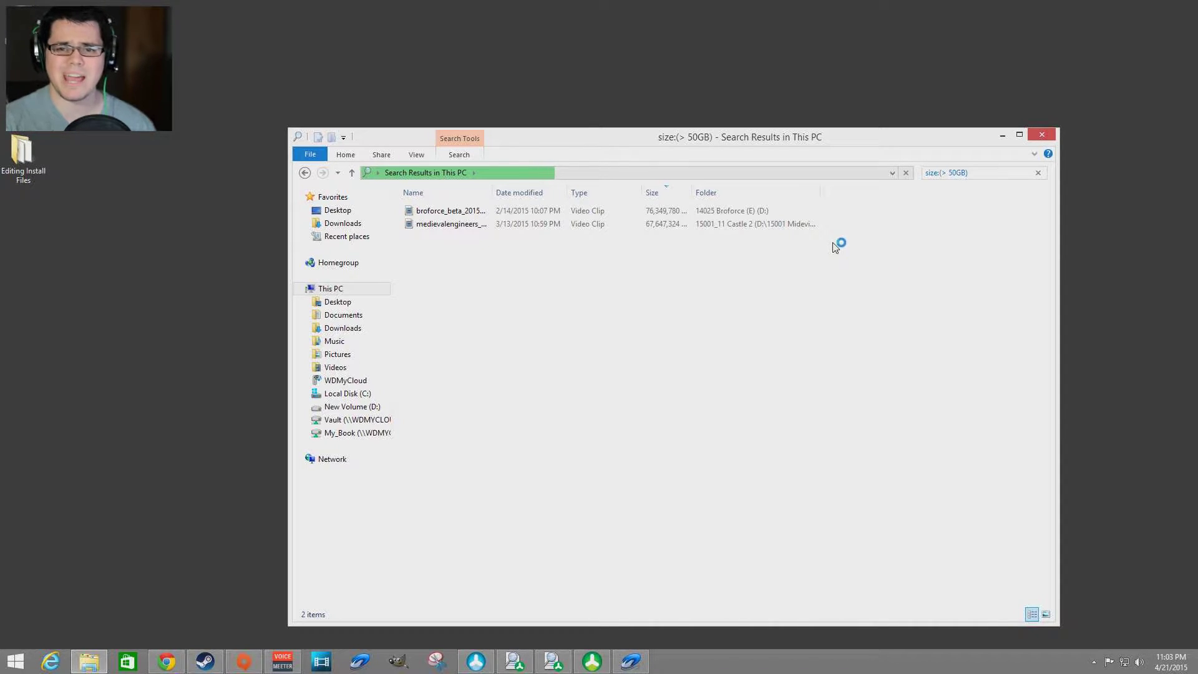
{"action": "left_click", "coordinate": [967, 174]}
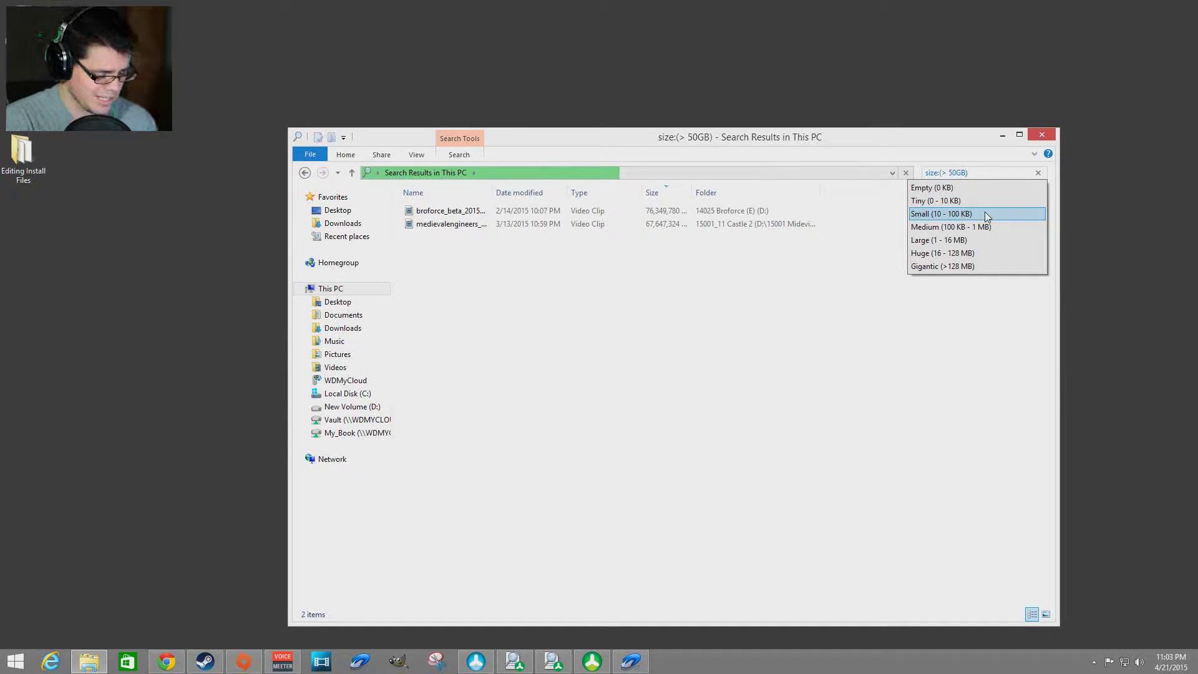
Extend the query to size:(> 50GB < 70 GB) and minimise the results window.
{"action": "type", "text": "<"}
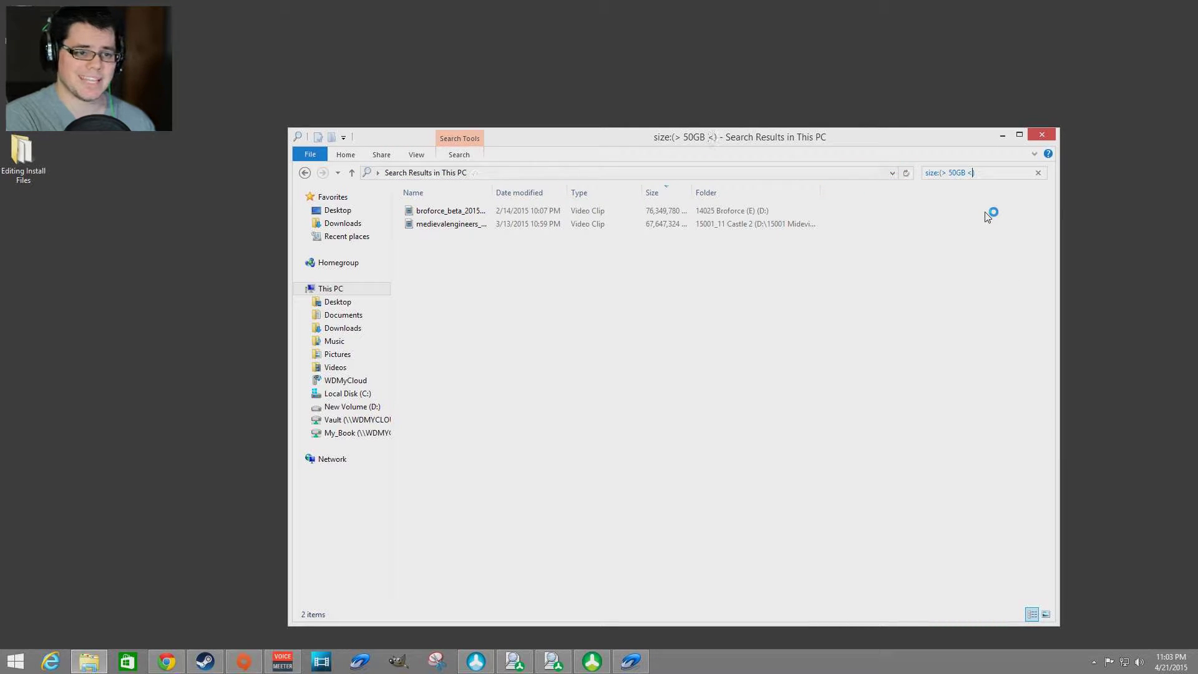
{"action": "type", "text": " 70 G"}
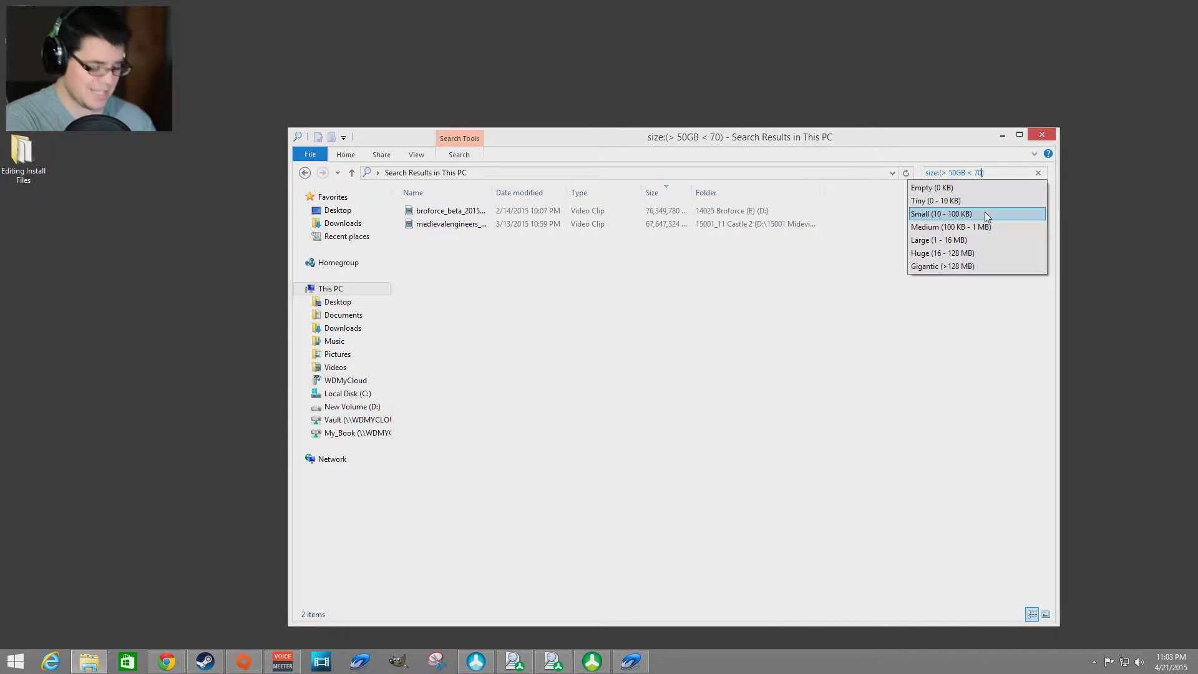
{"action": "type", "text": "B"}
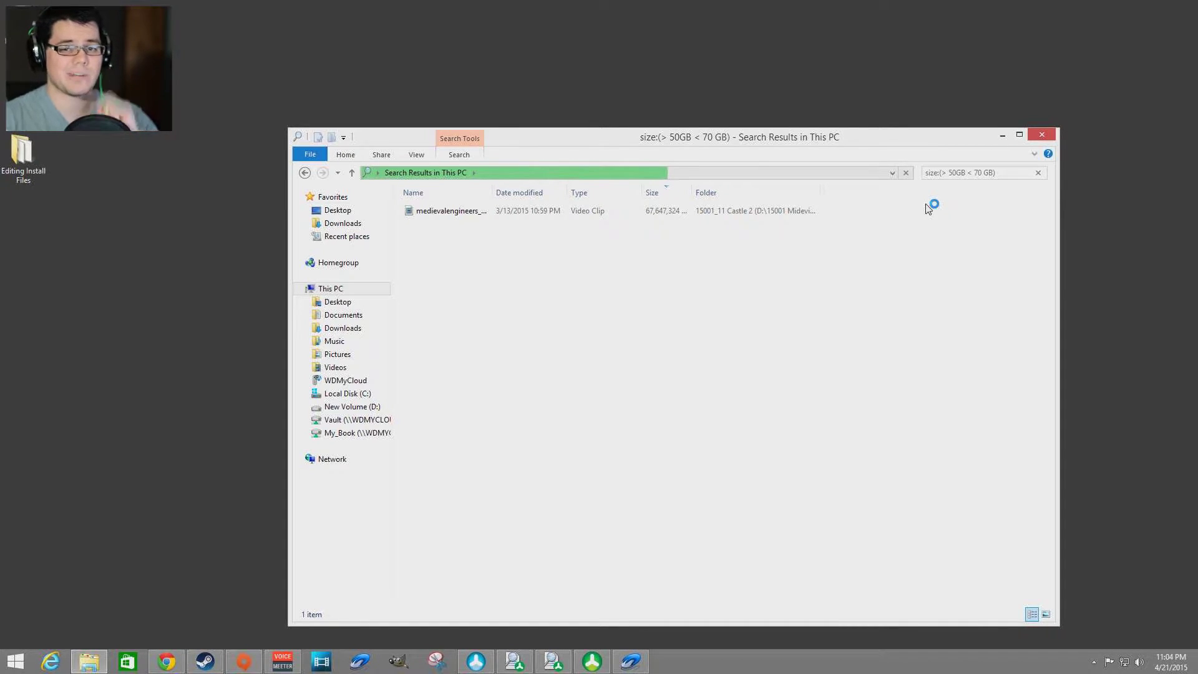
{"action": "left_click", "coordinate": [1003, 135]}
Show TreeSize Free's C:\ breakdown, then switch to the TreeSize Professional page in Chrome.
{"action": "left_click", "coordinate": [552, 661]}
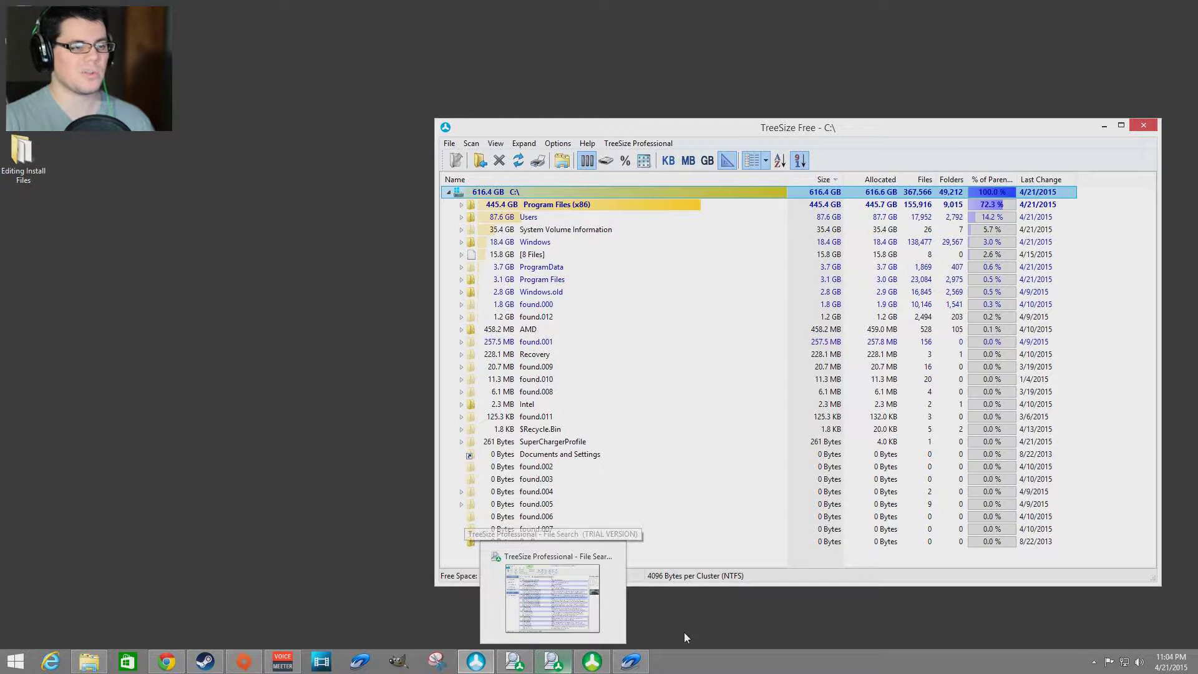
{"action": "left_click", "coordinate": [743, 606]}
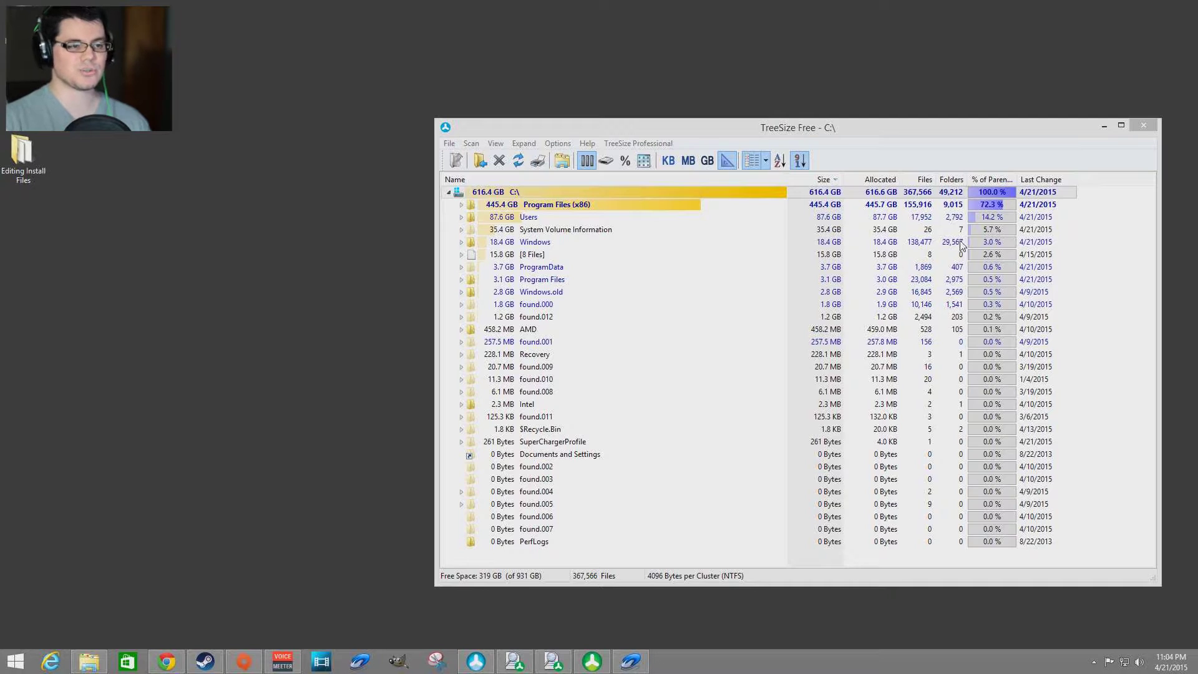
{"action": "left_click", "coordinate": [166, 661]}
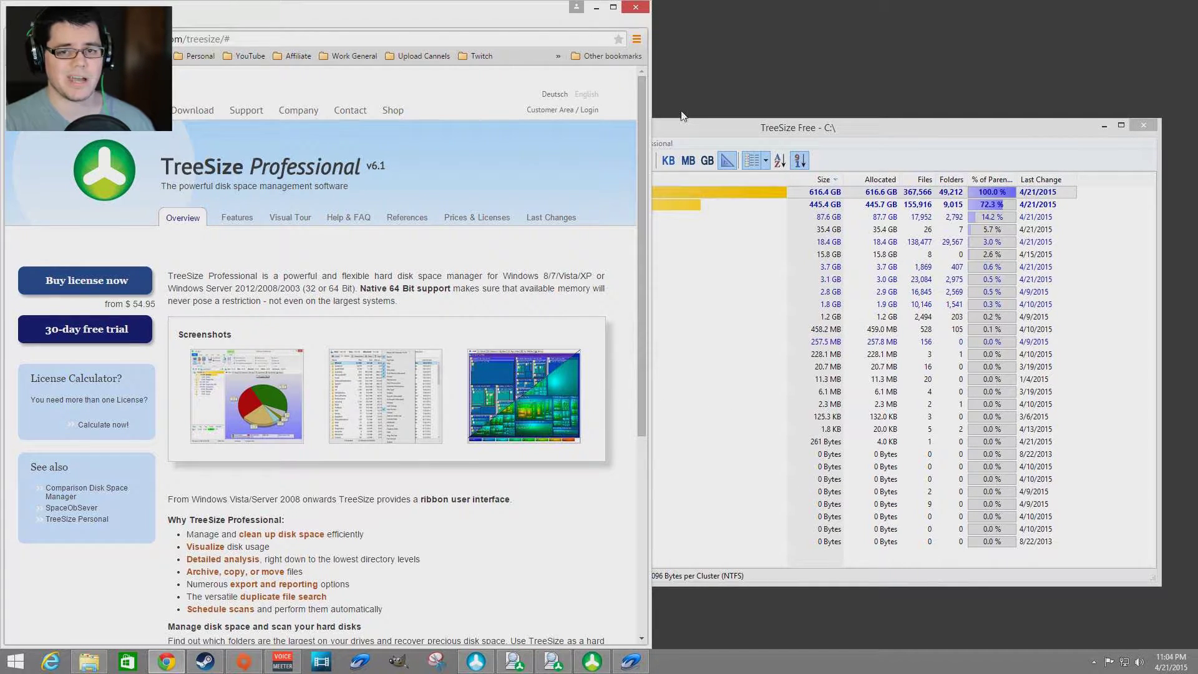
Minimise Chrome and nudge the TreeSize Free window slightly left.
{"action": "left_click", "coordinate": [596, 7]}
{"action": "left_click_drag", "start_coordinate": [916, 131], "coordinate": [738, 118]}
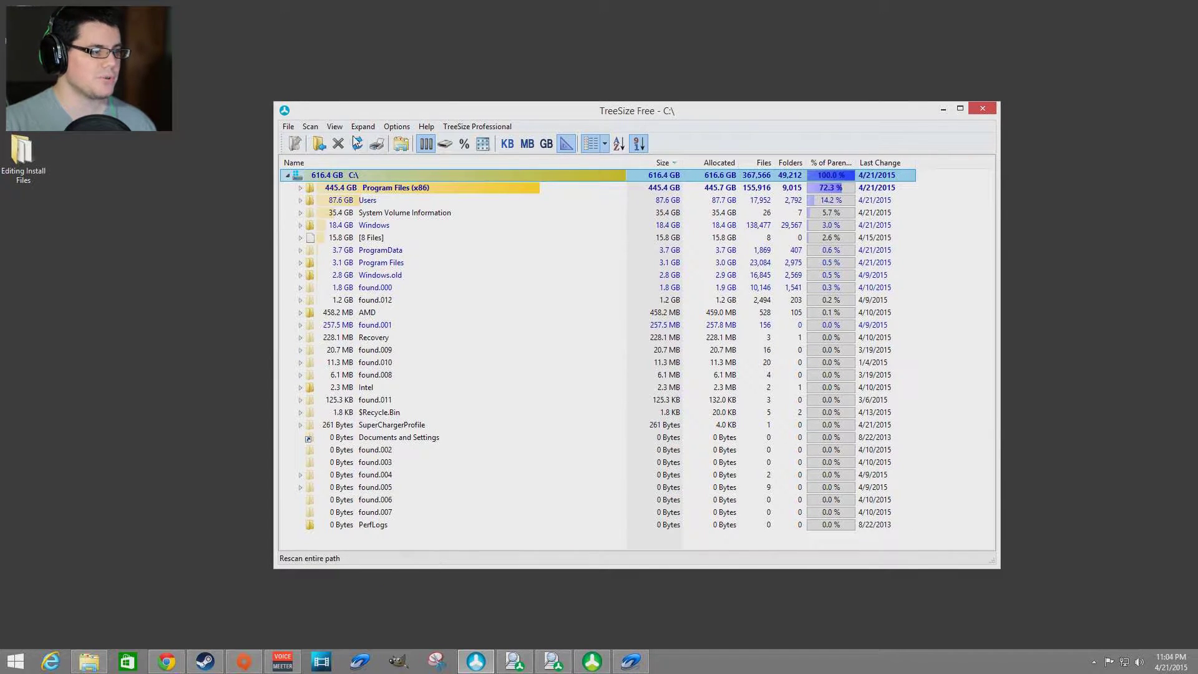
Scan New Volume (D:) and expand its 568.9 GB _Recordings folder.
{"action": "left_click", "coordinate": [319, 144]}
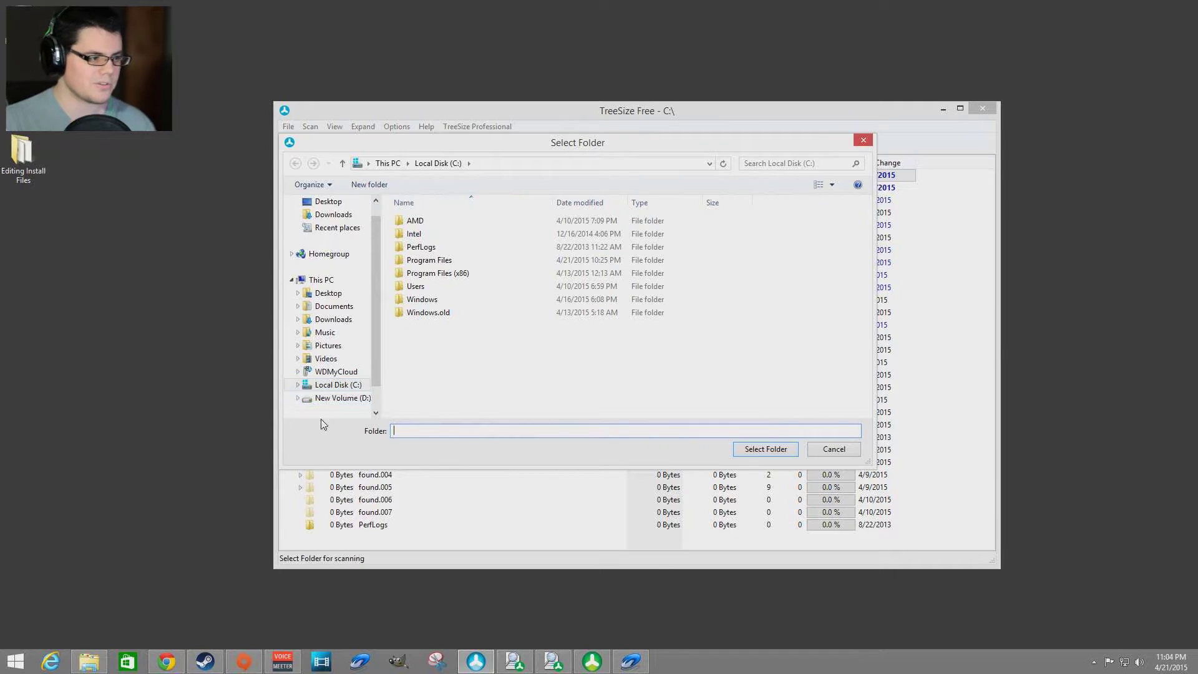
{"action": "left_click", "coordinate": [340, 398]}
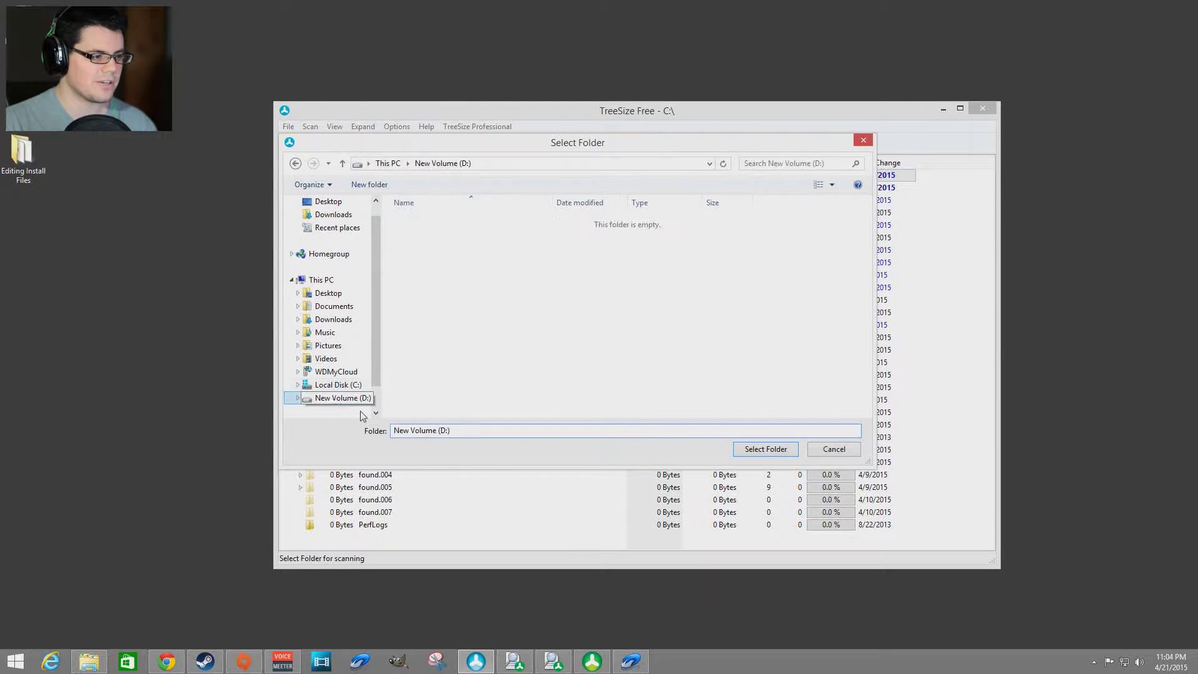
{"action": "left_click", "coordinate": [755, 443]}
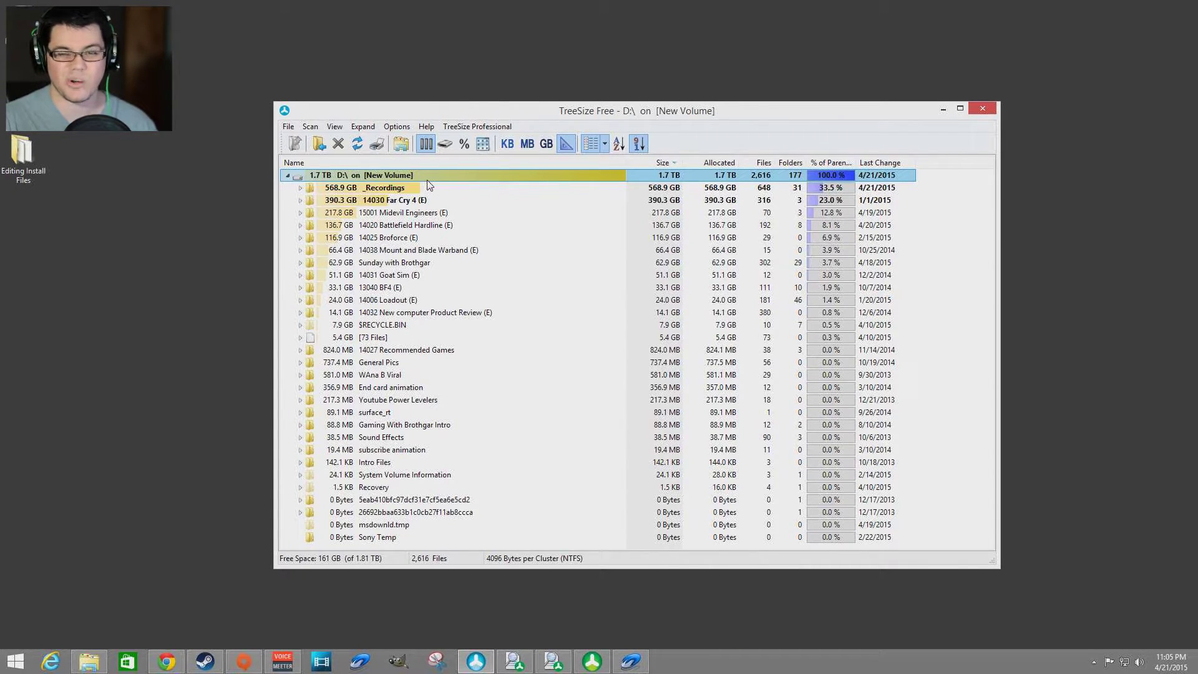
{"action": "left_click", "coordinate": [300, 187]}
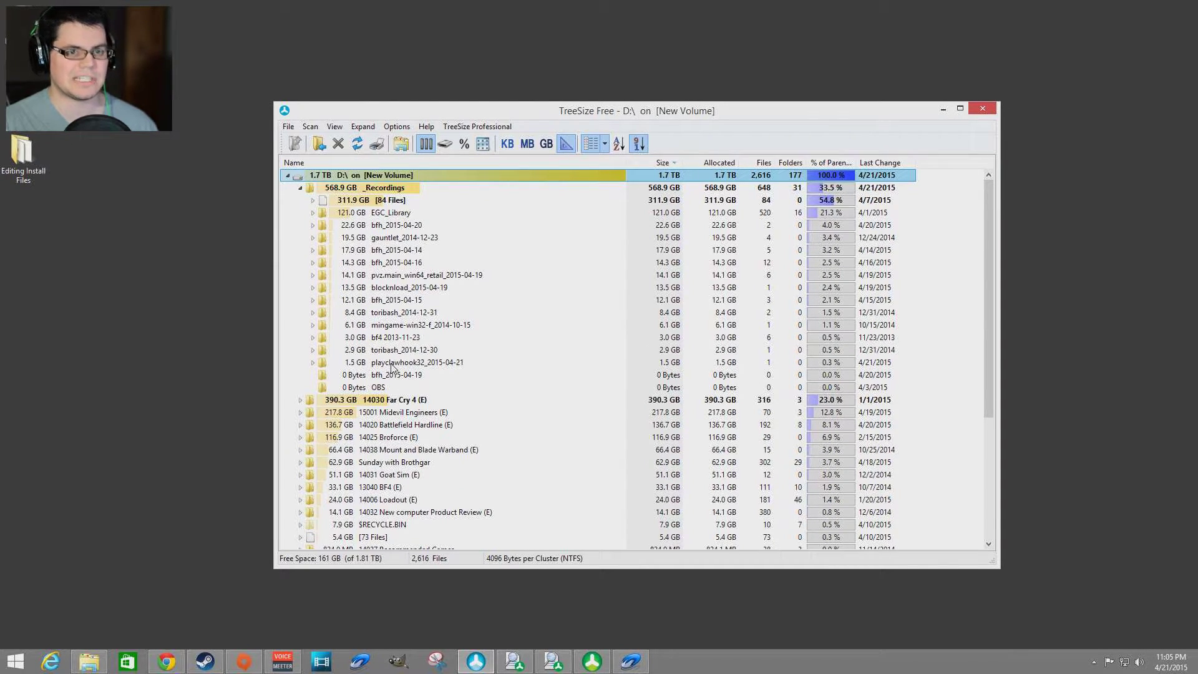
Collapse _Recordings, select the 14030 Far Cry 4 (E) folder, and open the Select Folder dialog.
{"action": "left_click", "coordinate": [300, 188]}
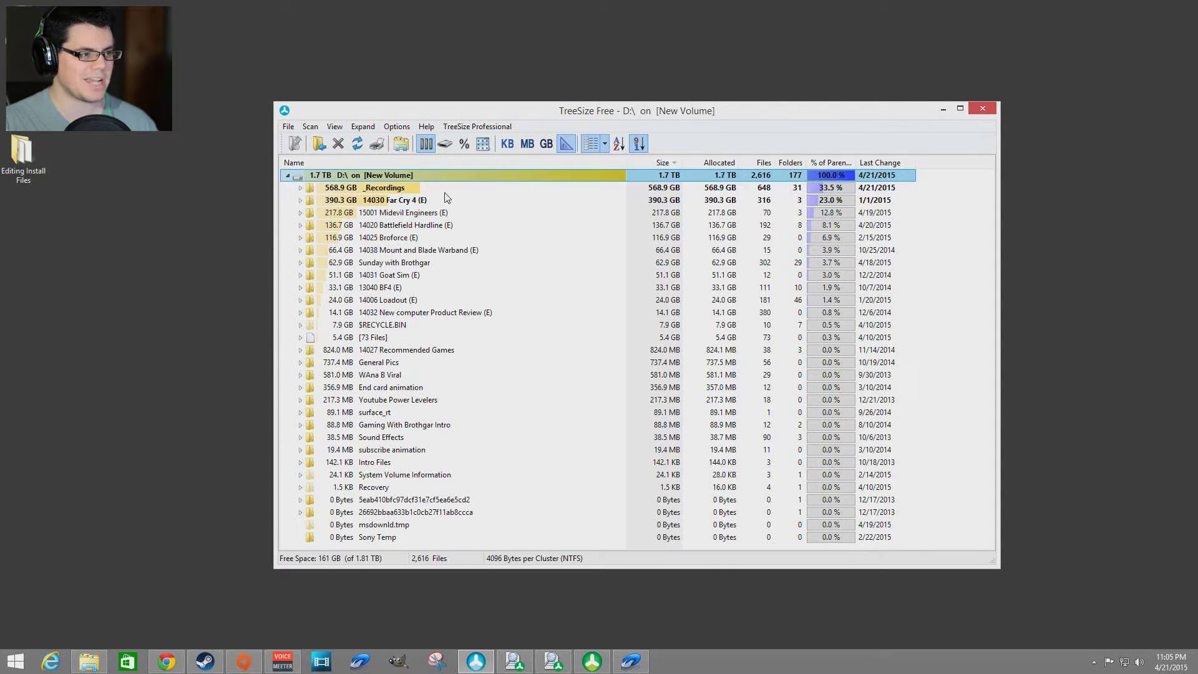
{"action": "left_click", "coordinate": [403, 202]}
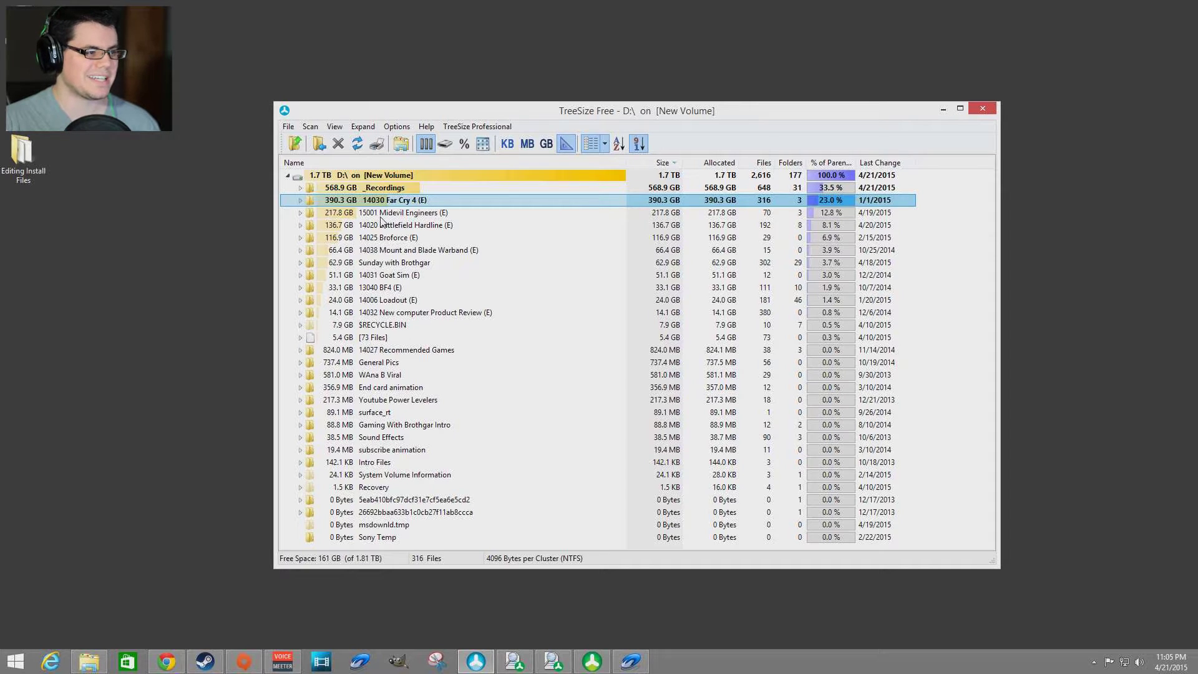
{"action": "left_click", "coordinate": [319, 143]}
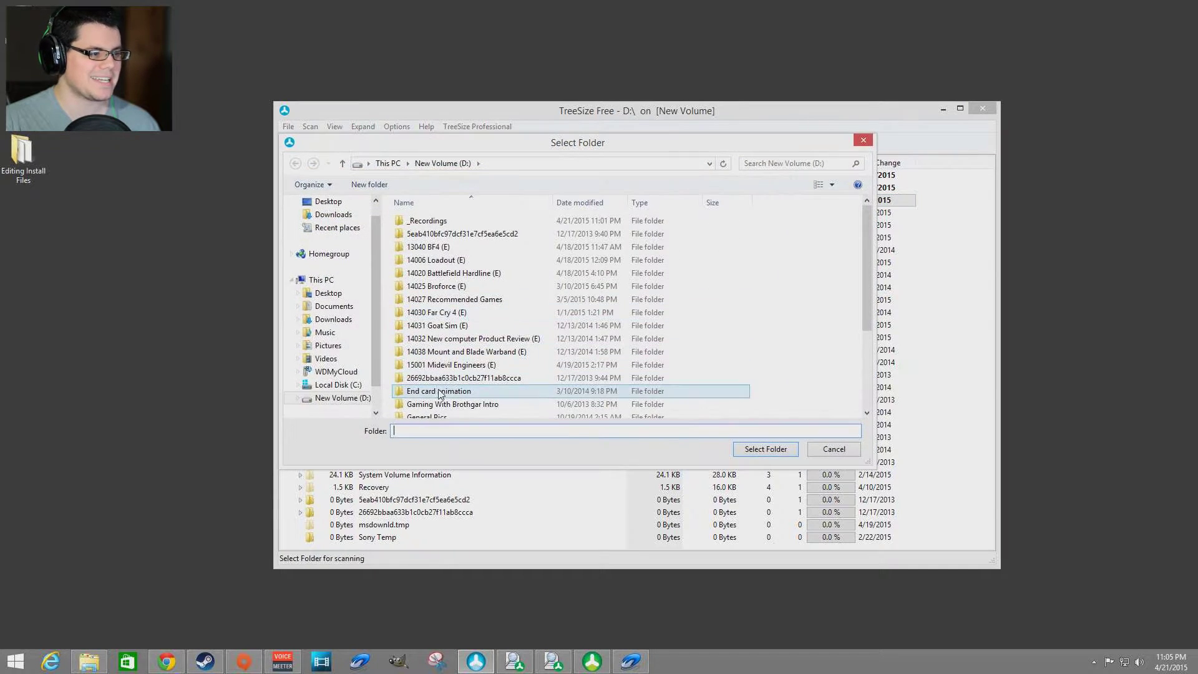
Rescan Local Disk (C:), showing 616.4 GB led by Program Files (x86) at 445.4 GB.
{"action": "left_click", "coordinate": [337, 385]}
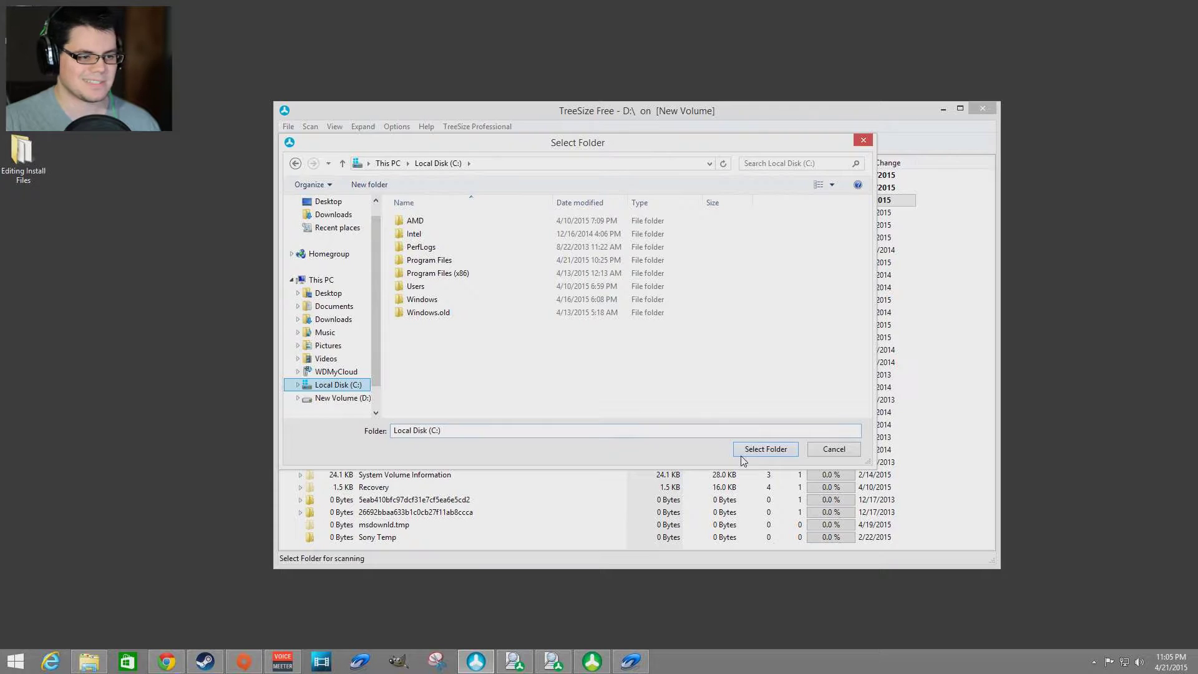
{"action": "left_click", "coordinate": [752, 448]}
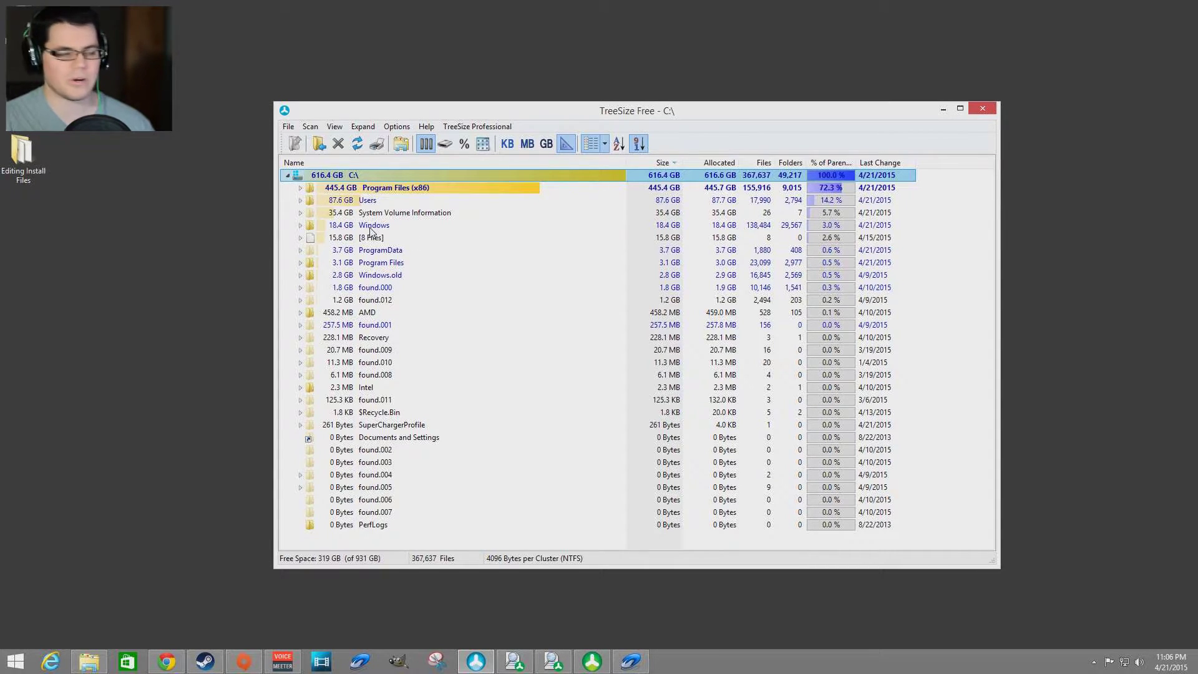
{"action": "left_click", "coordinate": [619, 144]}
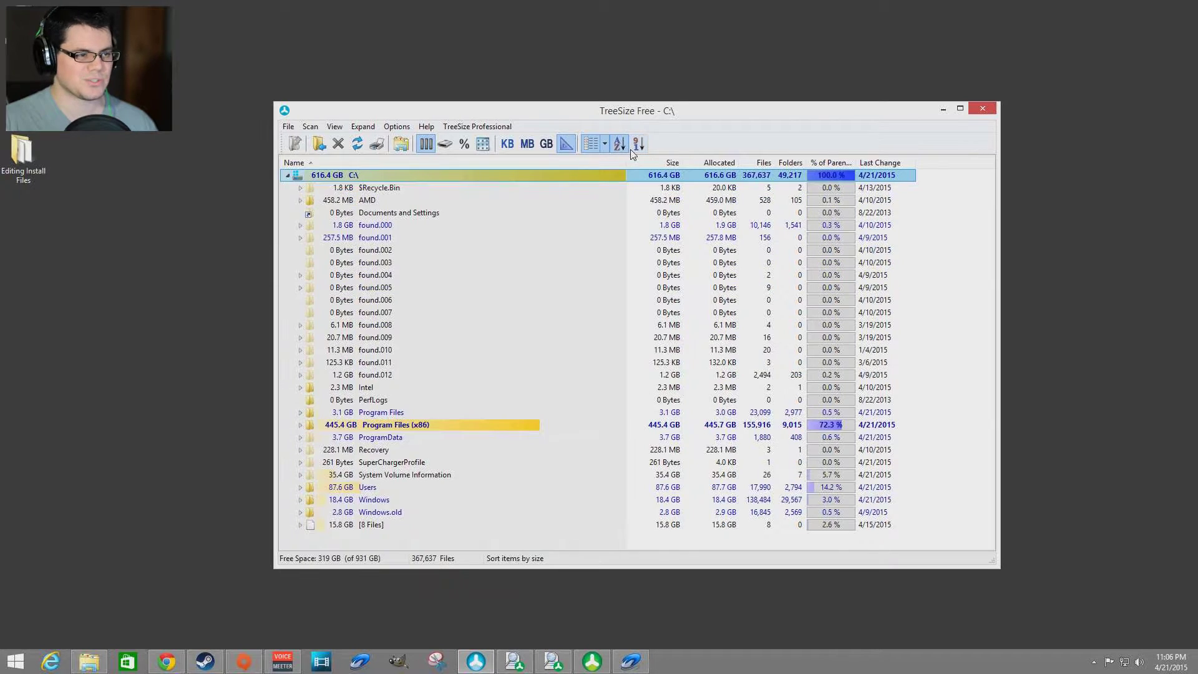
{"action": "left_click", "coordinate": [638, 144]}
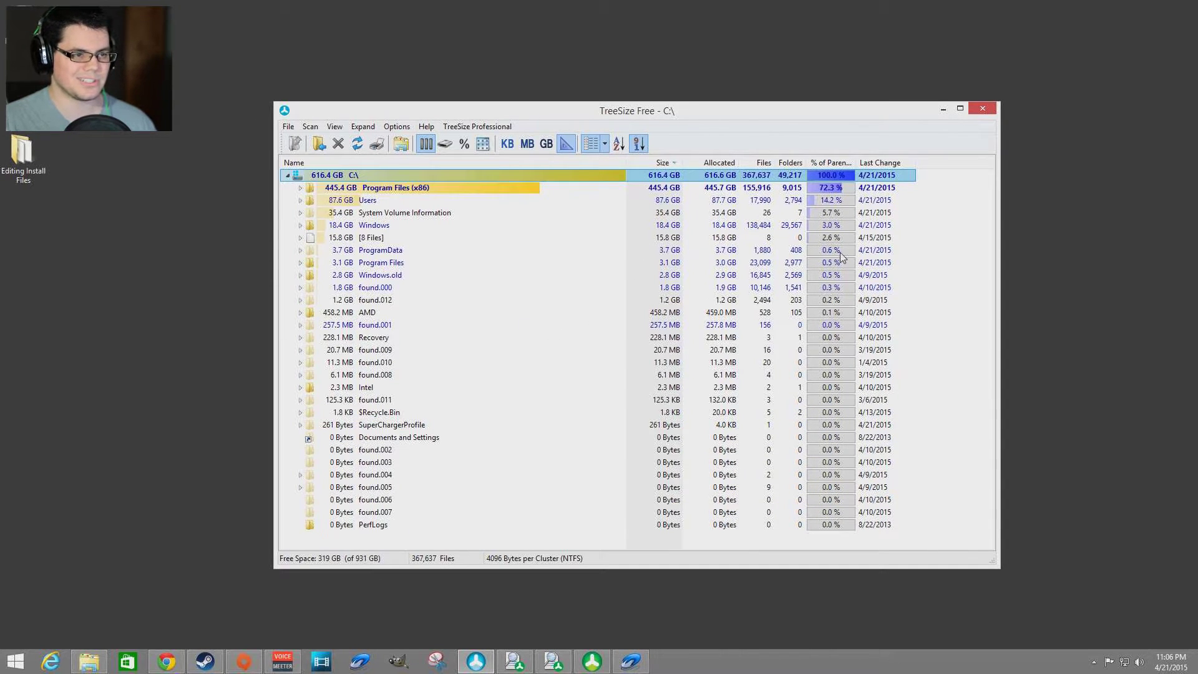
{"action": "left_click", "coordinate": [527, 144]}
{"action": "left_click", "coordinate": [546, 144]}
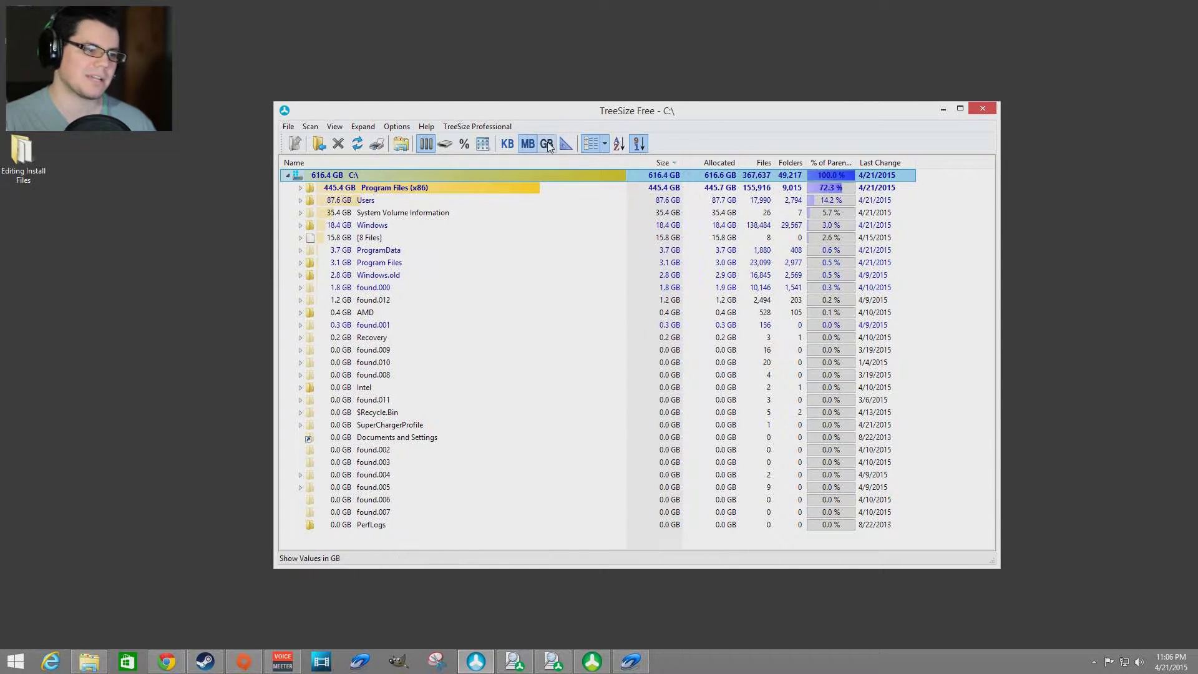
{"action": "left_click", "coordinate": [566, 145]}
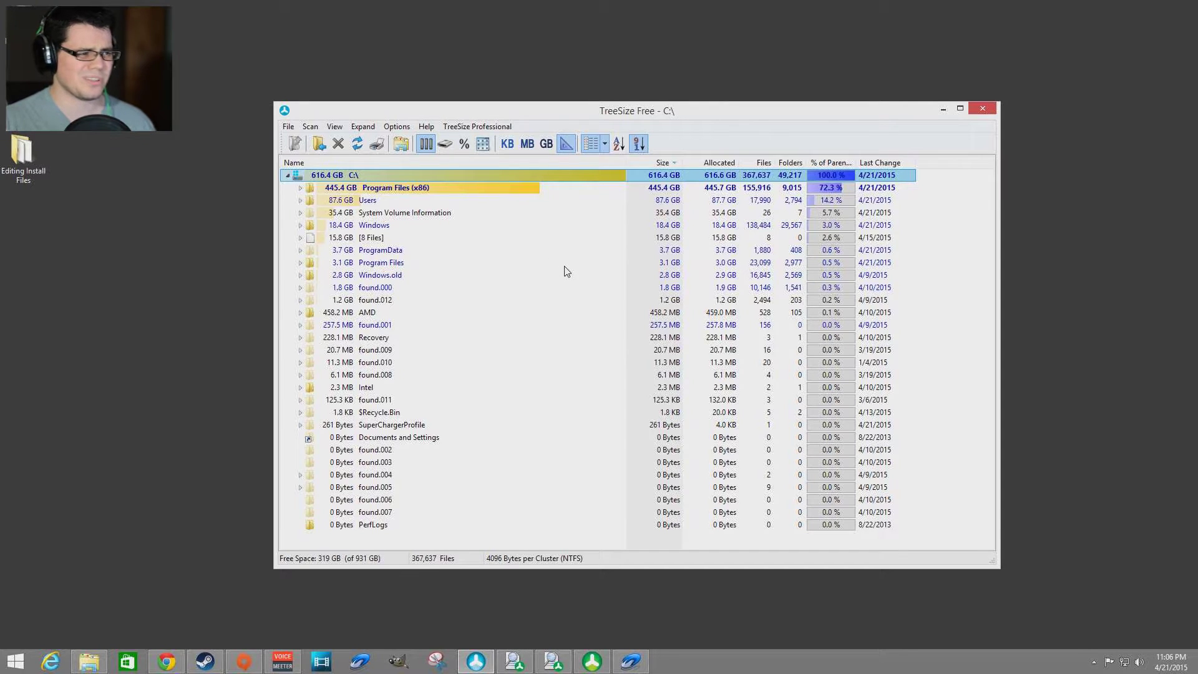
{"action": "right_click", "coordinate": [462, 212]}
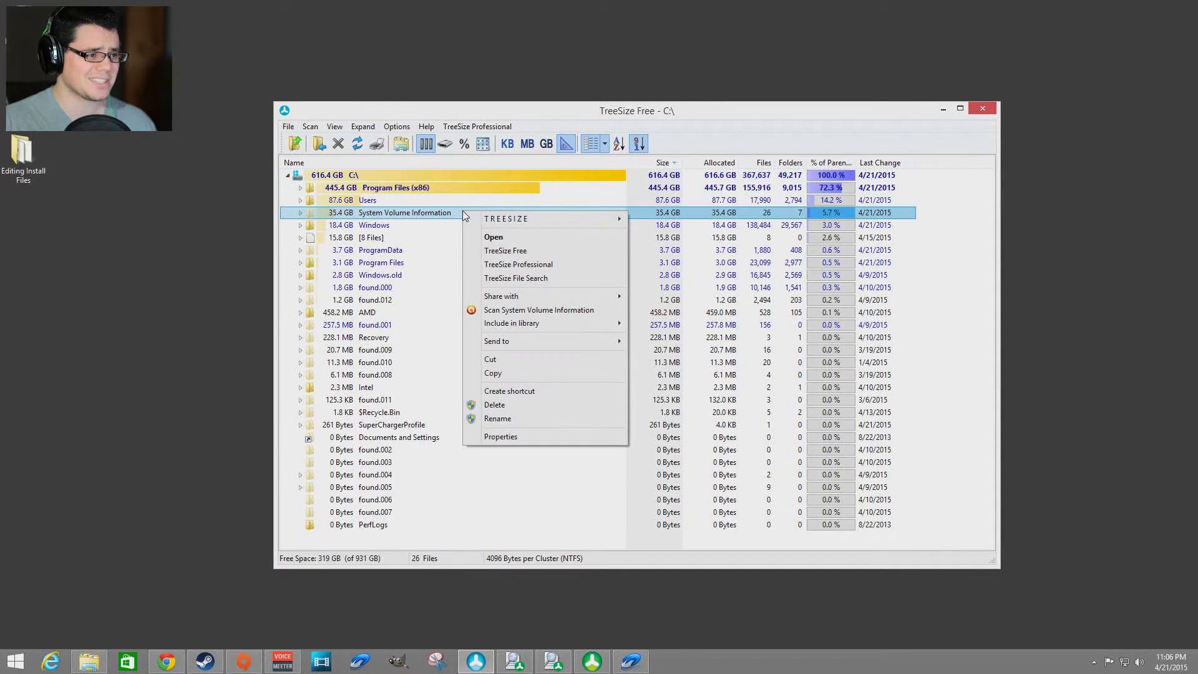
{"action": "left_click", "coordinate": [503, 241]}
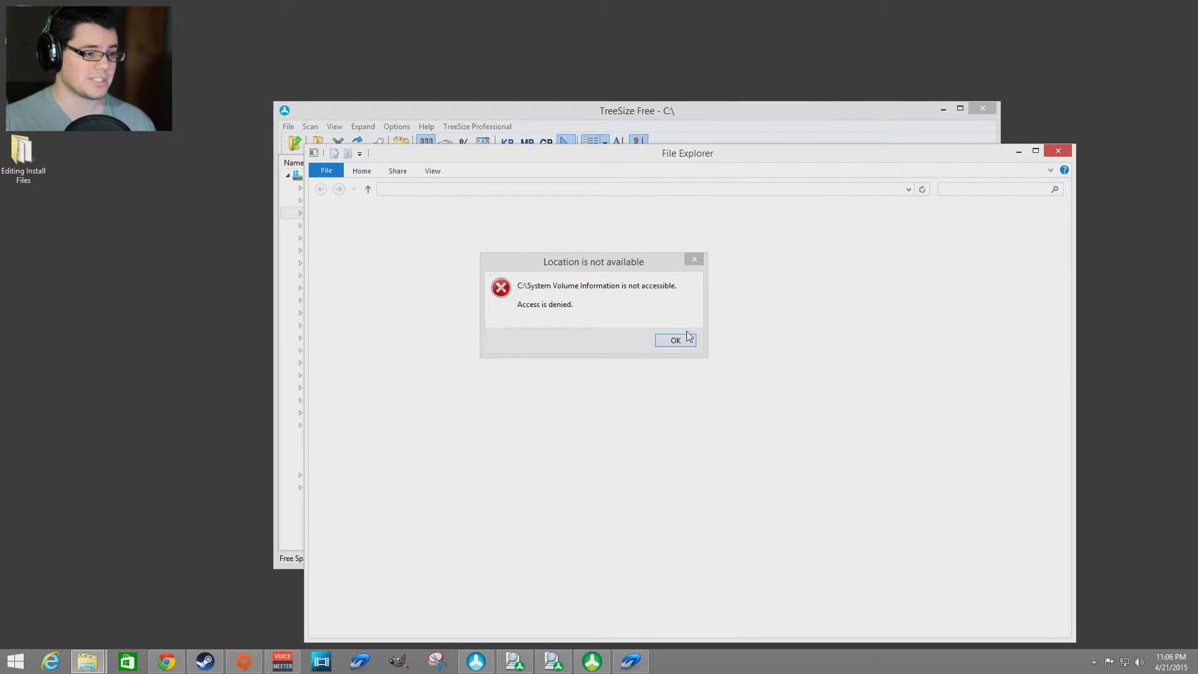
{"action": "left_click", "coordinate": [682, 339]}
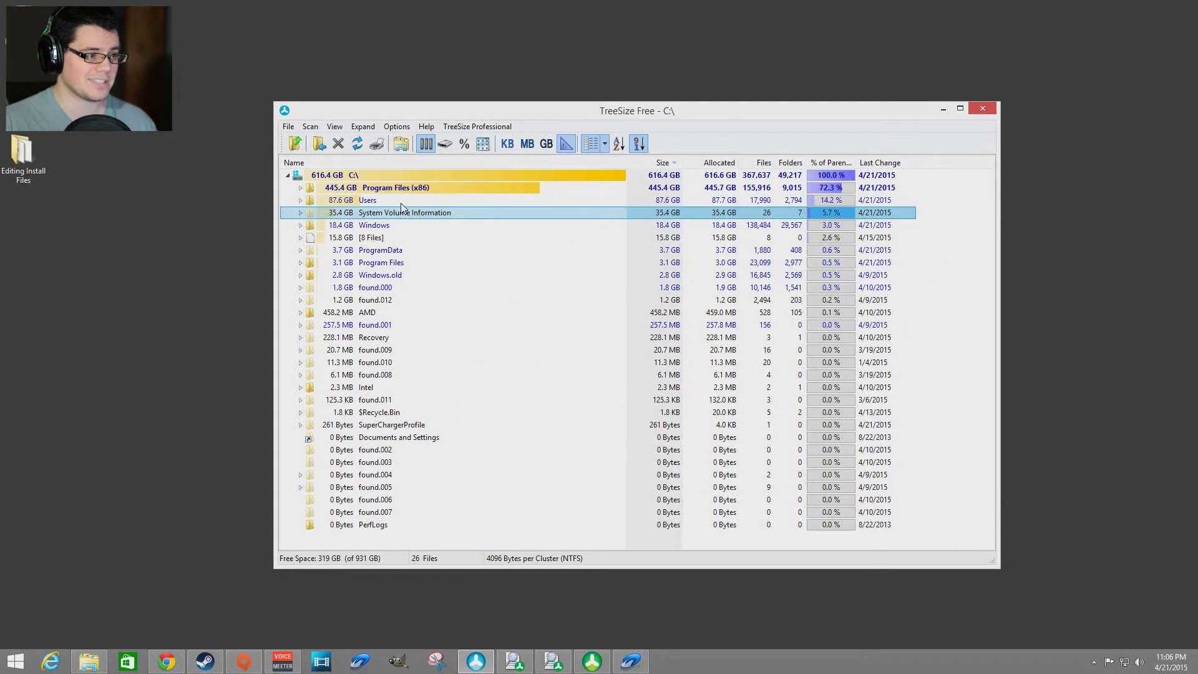
{"action": "left_click", "coordinate": [384, 202]}
{"action": "right_click", "coordinate": [384, 204]}
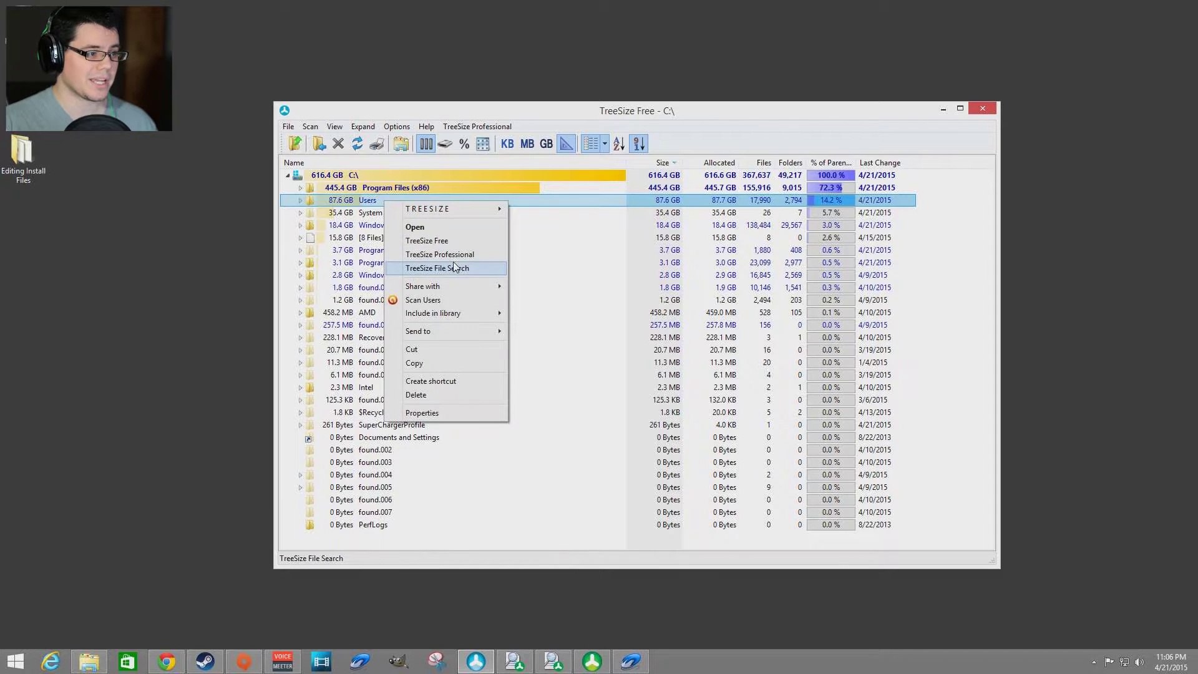
{"action": "left_click", "coordinate": [438, 223]}
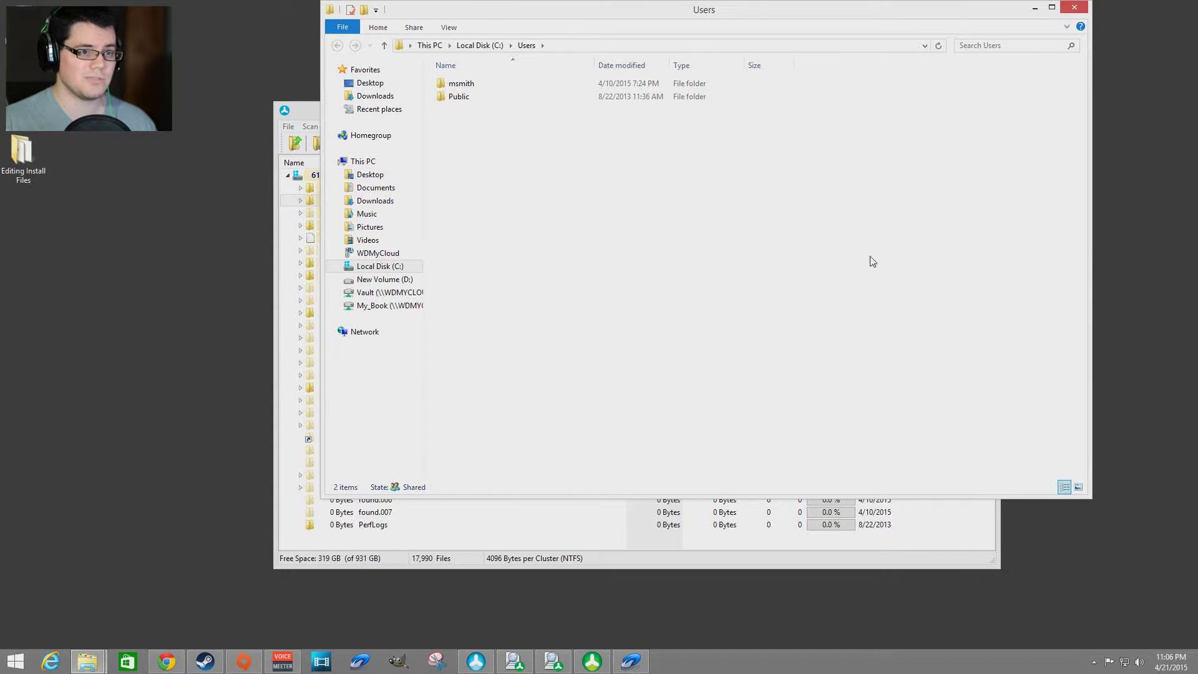
{"action": "left_click", "coordinate": [1074, 6]}
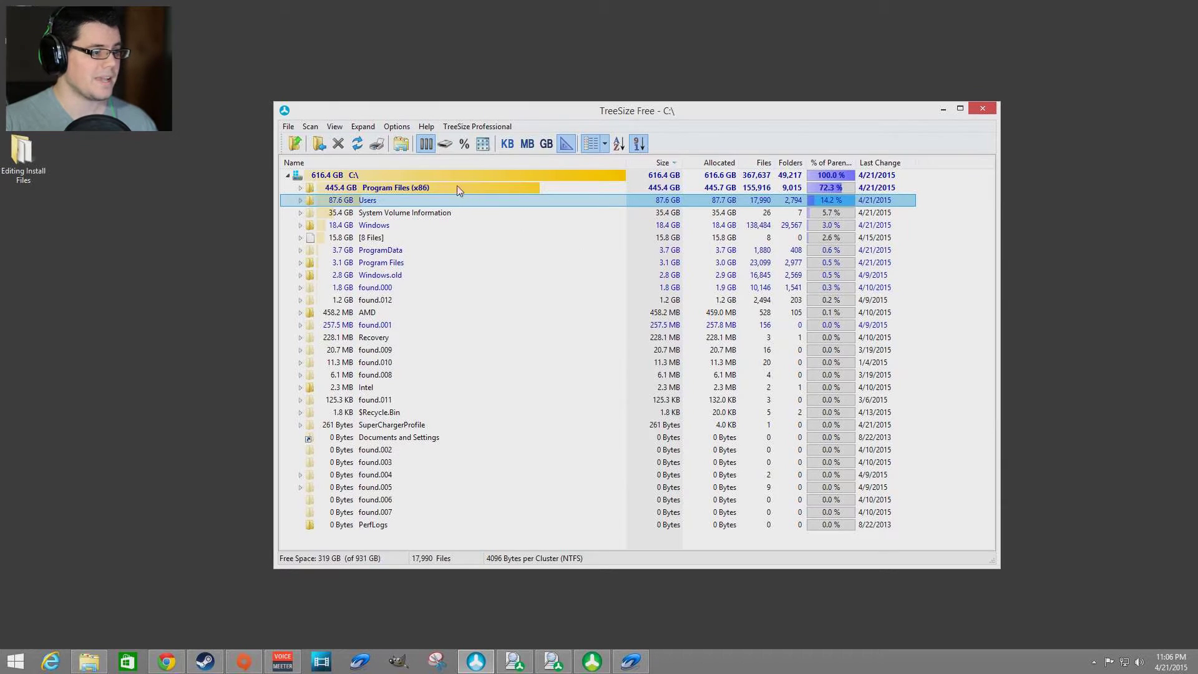
{"action": "left_click", "coordinate": [300, 201]}
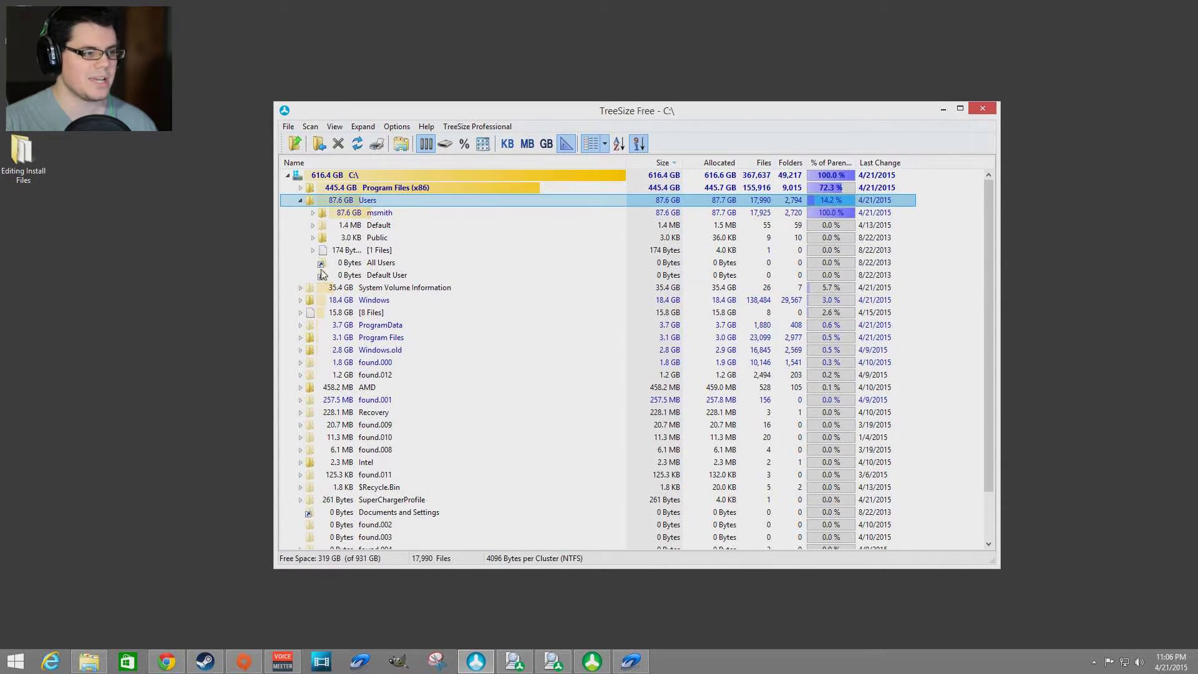
Browse the profile's Videos folder under Users, then collapse Users and expand Program Files (x86) instead.
{"action": "left_click", "coordinate": [313, 213]}
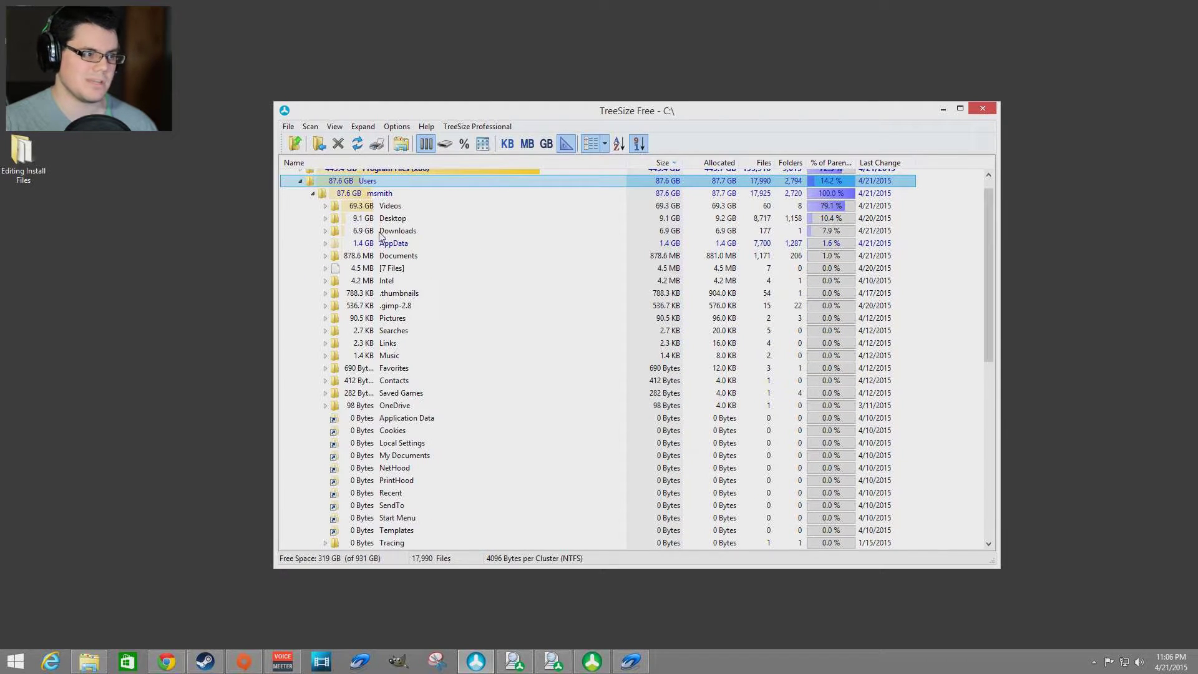
{"action": "left_click", "coordinate": [325, 208]}
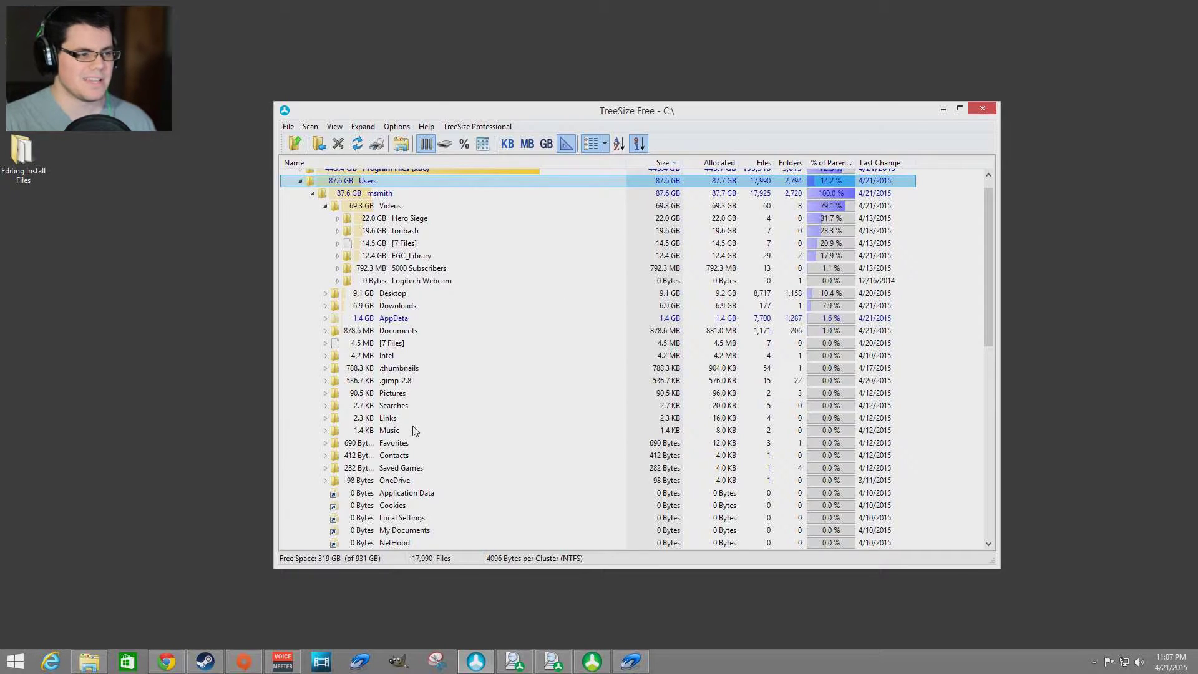
{"action": "scroll", "coordinate": [487, 428], "scroll_direction": "up", "scroll_amount": 1}
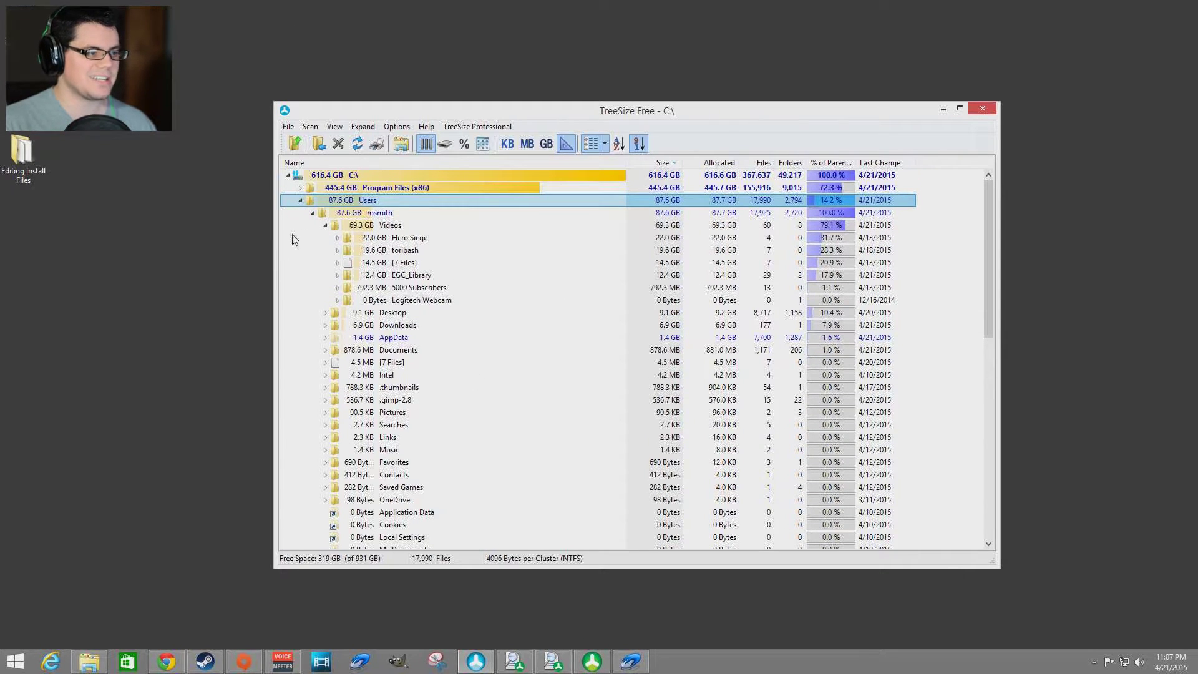
{"action": "left_click", "coordinate": [313, 213]}
{"action": "left_click", "coordinate": [300, 200]}
{"action": "left_click", "coordinate": [300, 188]}
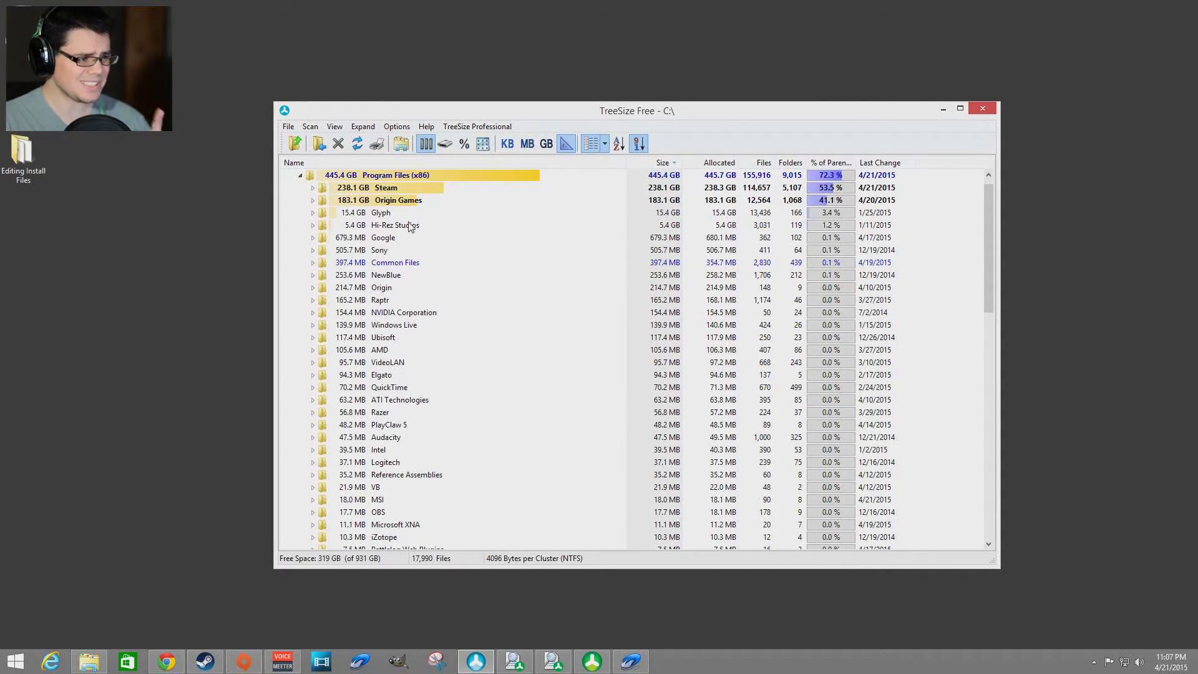
Expand Steam > steamapps > common and scroll through the listed game folders.
{"action": "left_click", "coordinate": [313, 188]}
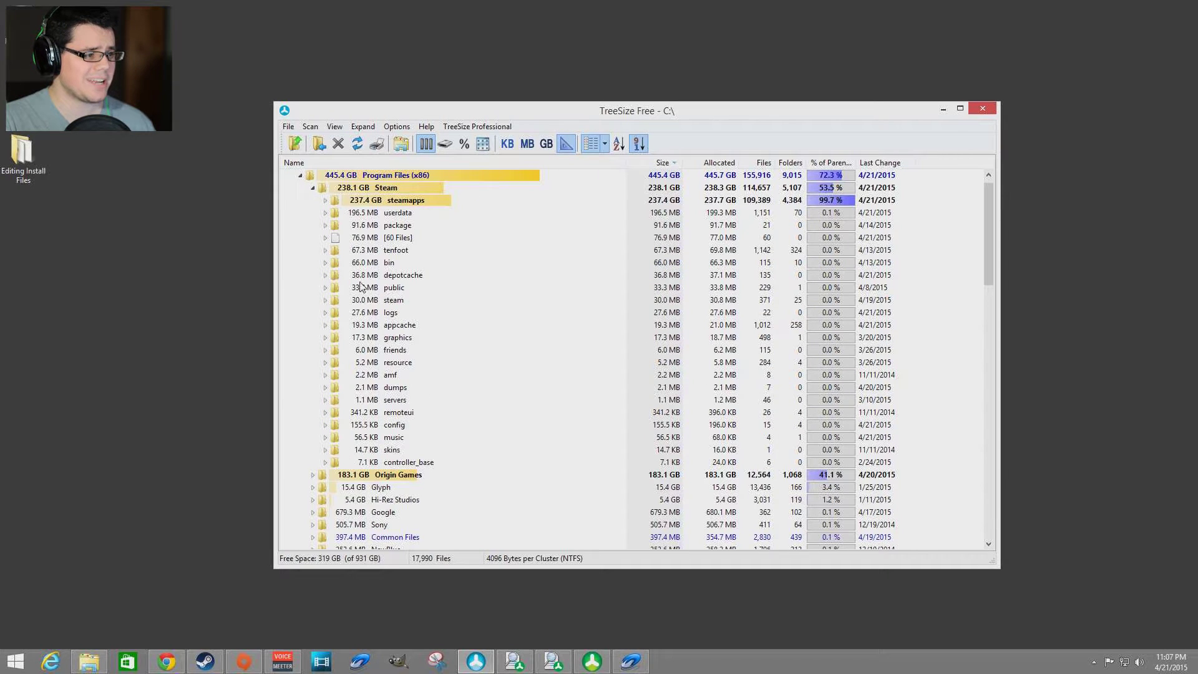
{"action": "left_click", "coordinate": [326, 200]}
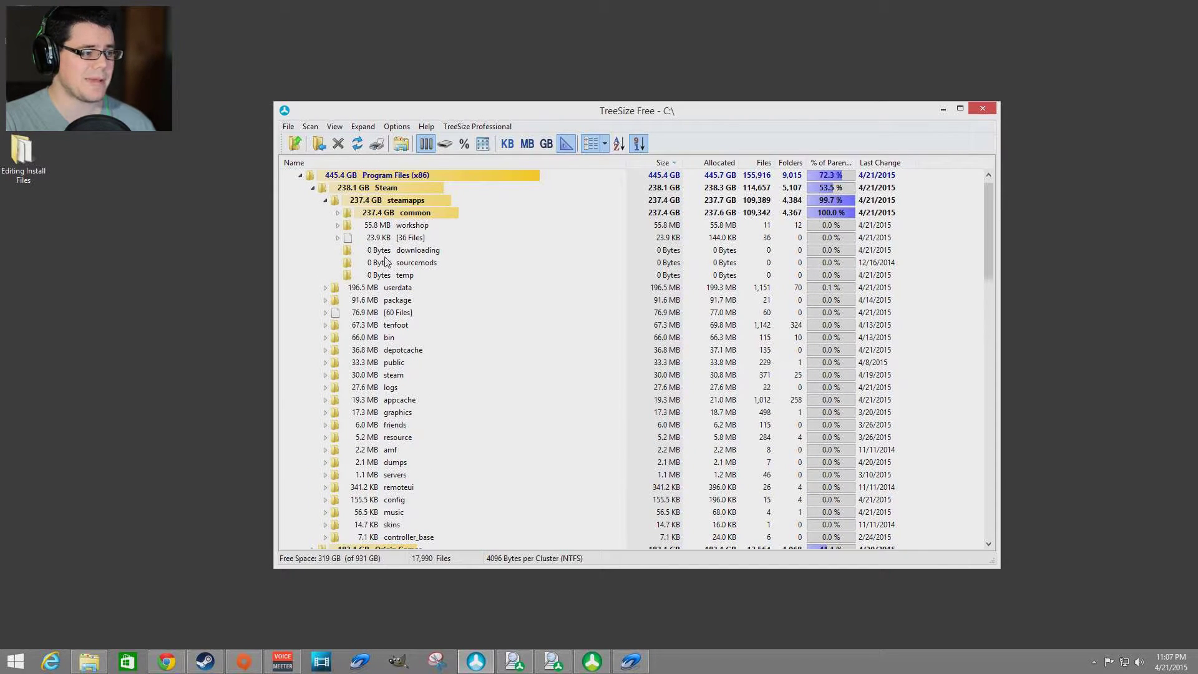
{"action": "left_click", "coordinate": [338, 214]}
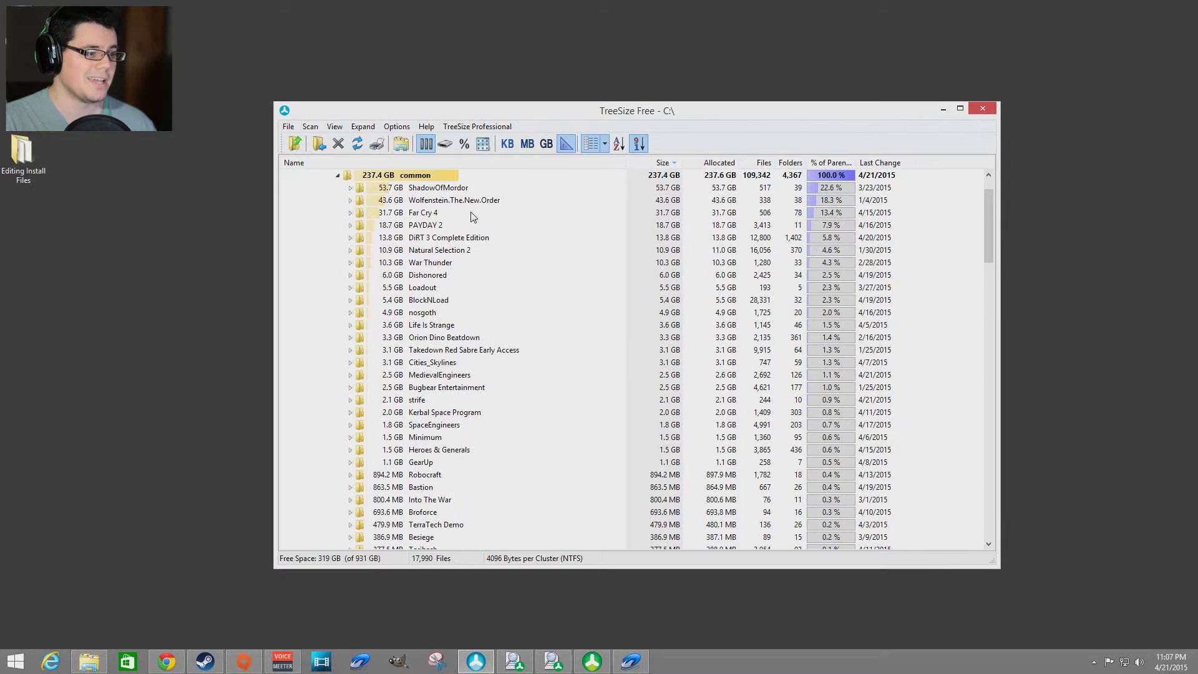
{"action": "scroll", "coordinate": [462, 237], "scroll_direction": "down", "scroll_amount": 3}
{"action": "scroll", "coordinate": [447, 255], "scroll_direction": "up", "scroll_amount": 4}
{"action": "scroll", "coordinate": [445, 299], "scroll_direction": "down", "scroll_amount": 1}
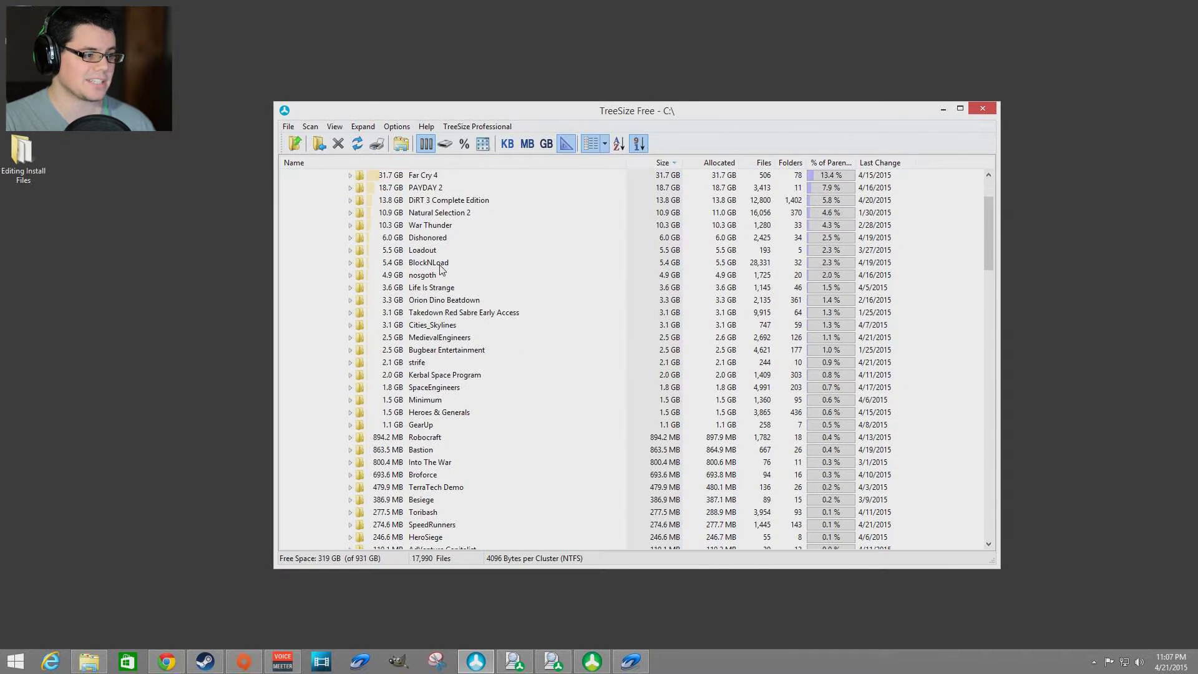
{"action": "scroll", "coordinate": [445, 349], "scroll_direction": "down", "scroll_amount": 3}
{"action": "scroll", "coordinate": [444, 409], "scroll_direction": "up", "scroll_amount": 6}
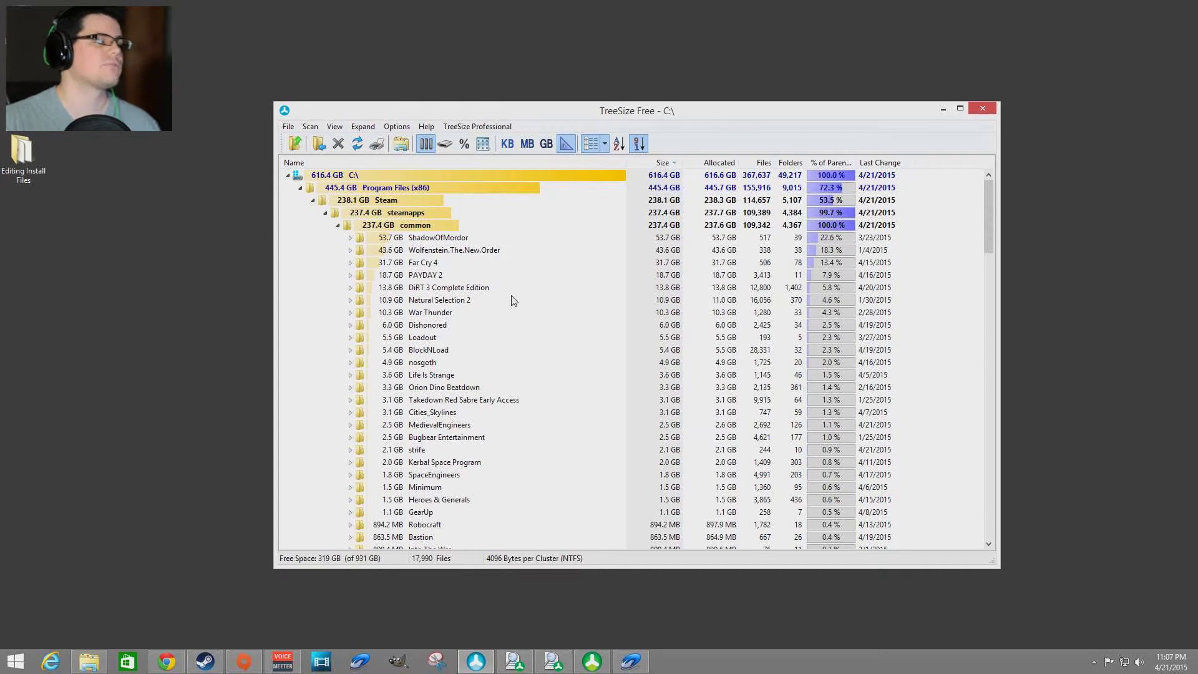
Collapse Program Files (x86) back to C:\'s top-level folders and minimize TreeSize Free.
{"action": "left_click", "coordinate": [295, 192]}
{"action": "left_click", "coordinate": [299, 187]}
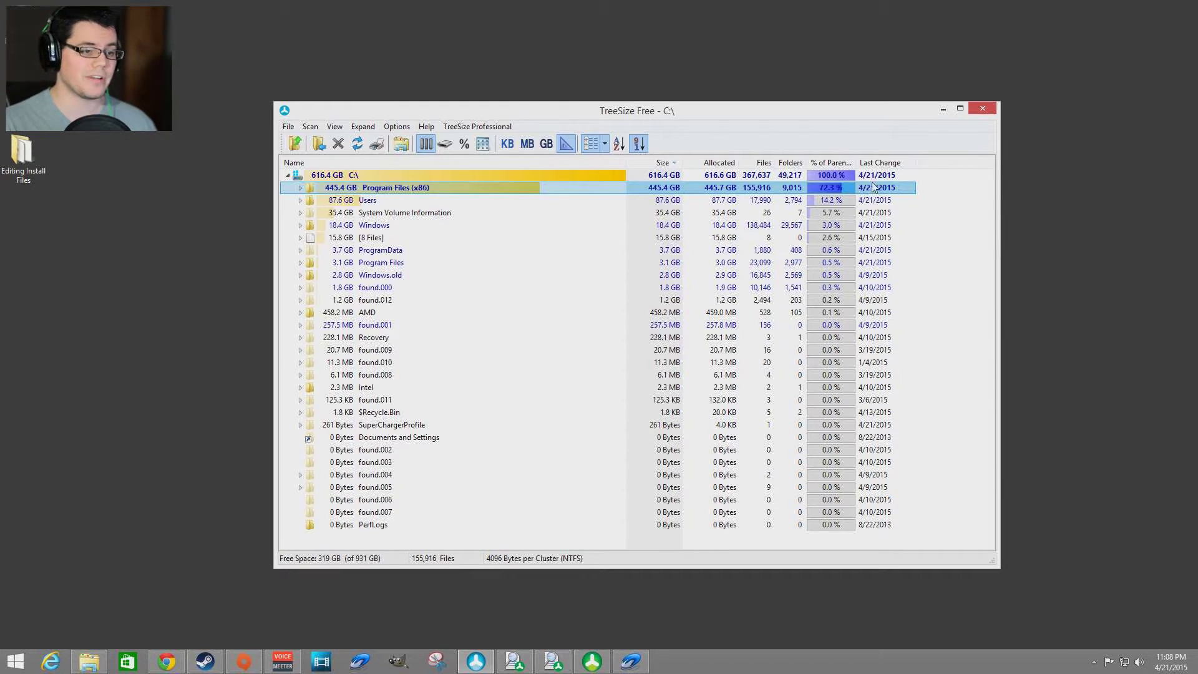
{"action": "left_click", "coordinate": [943, 110]}
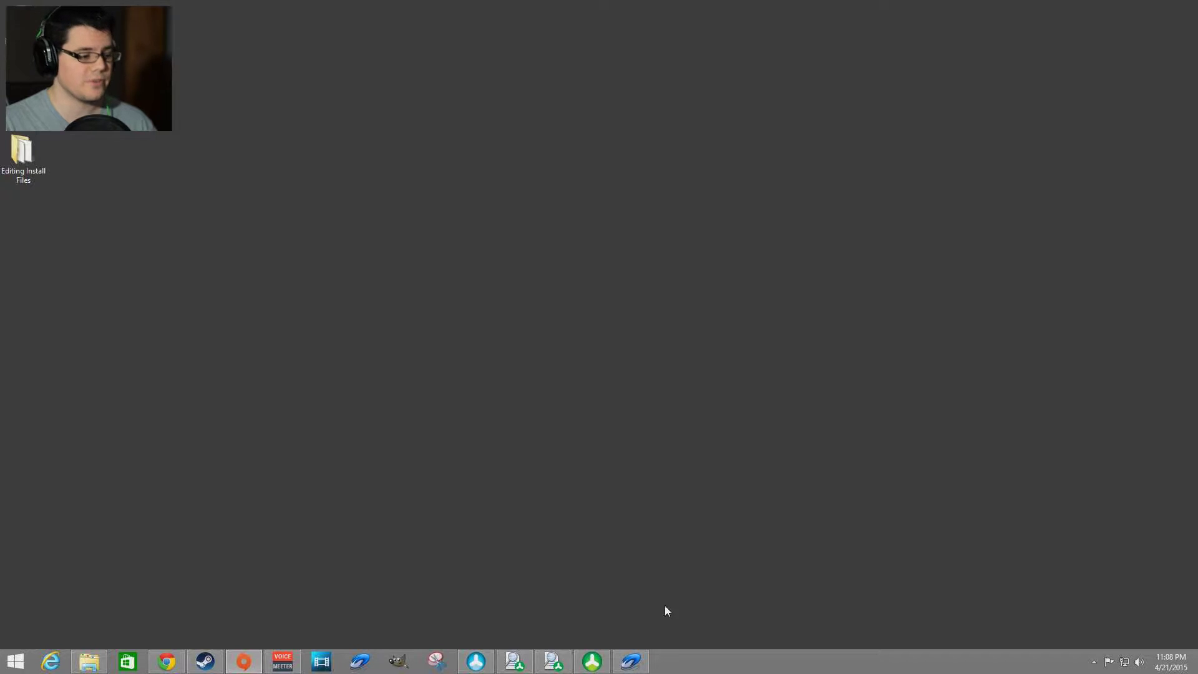
Restore and reposition TreeSize Professional, then view My_Book's usage as a bar chart, then a pie chart.
{"action": "mouse_move", "coordinate": [549, 671]}
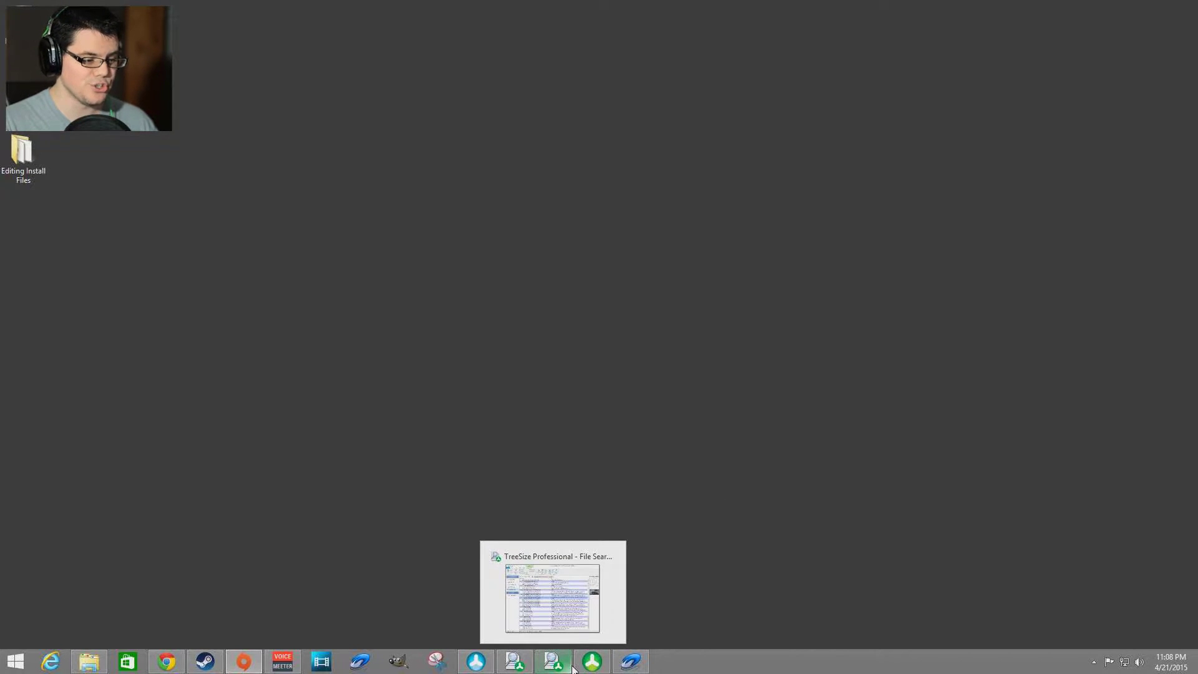
{"action": "left_click", "coordinate": [596, 666]}
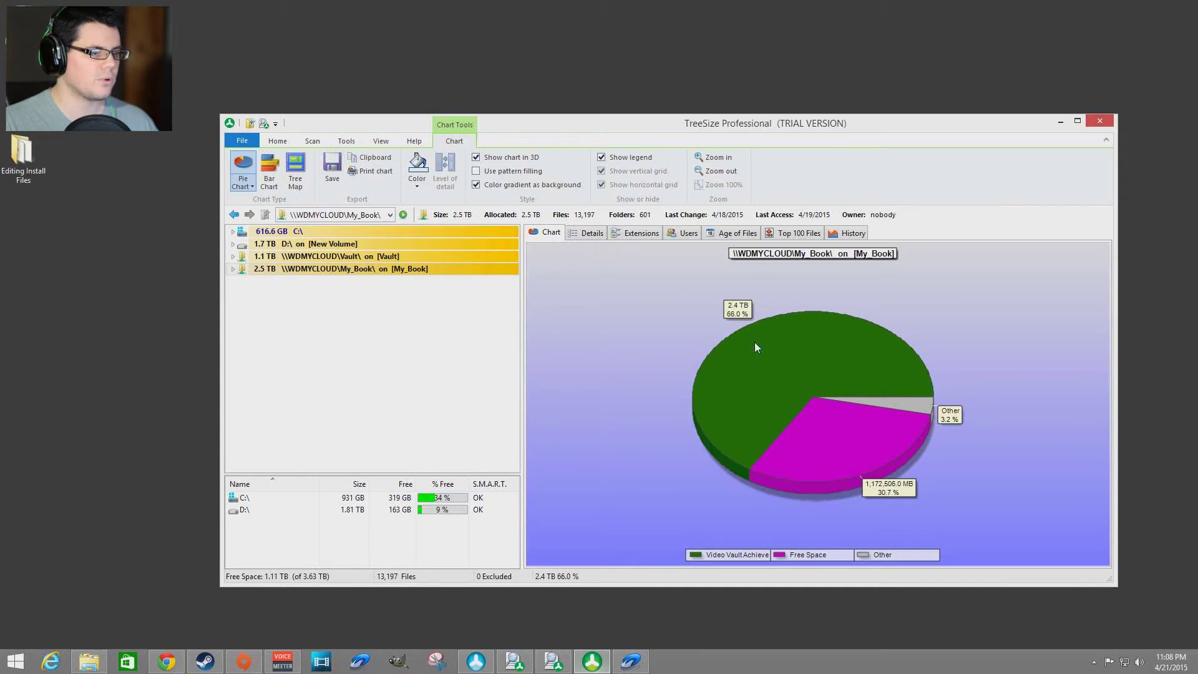
{"action": "left_click_drag", "start_coordinate": [854, 131], "coordinate": [768, 113]}
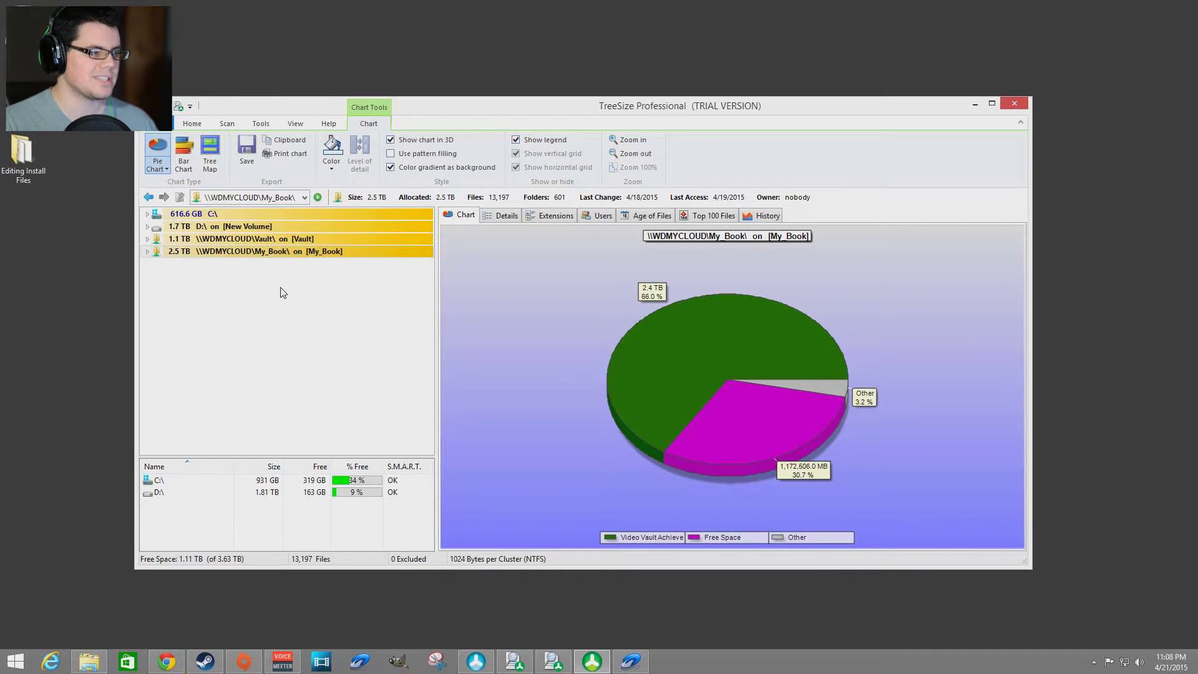
{"action": "left_click", "coordinate": [184, 153]}
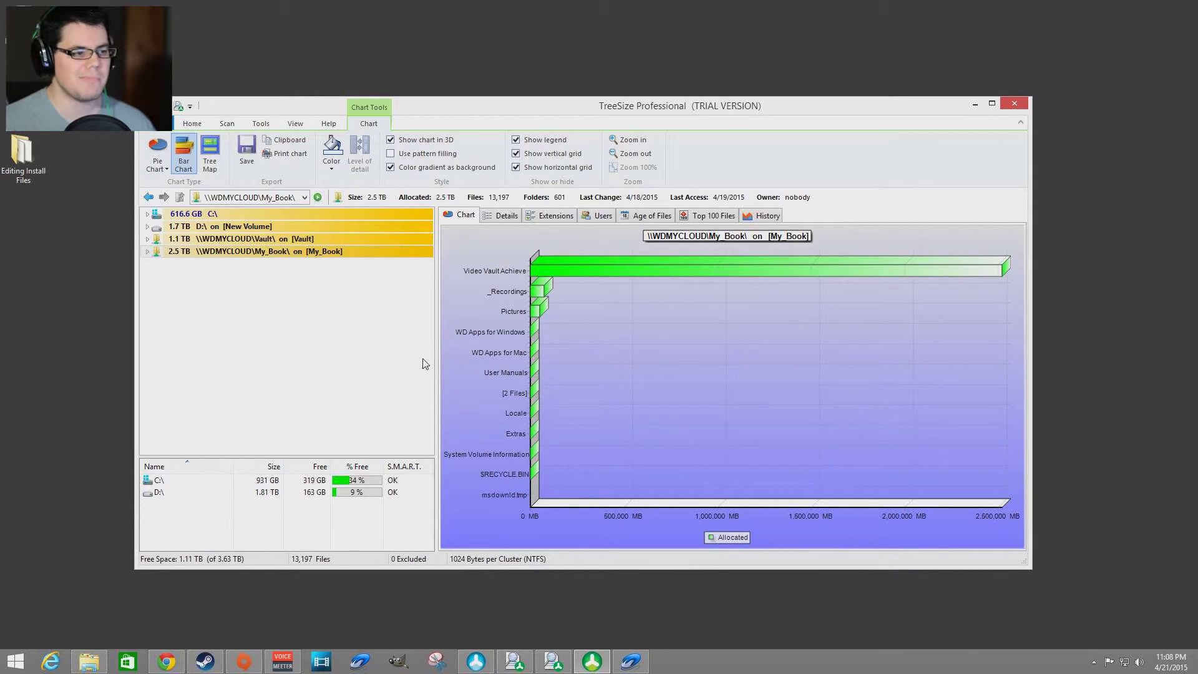
{"action": "left_click", "coordinate": [155, 152]}
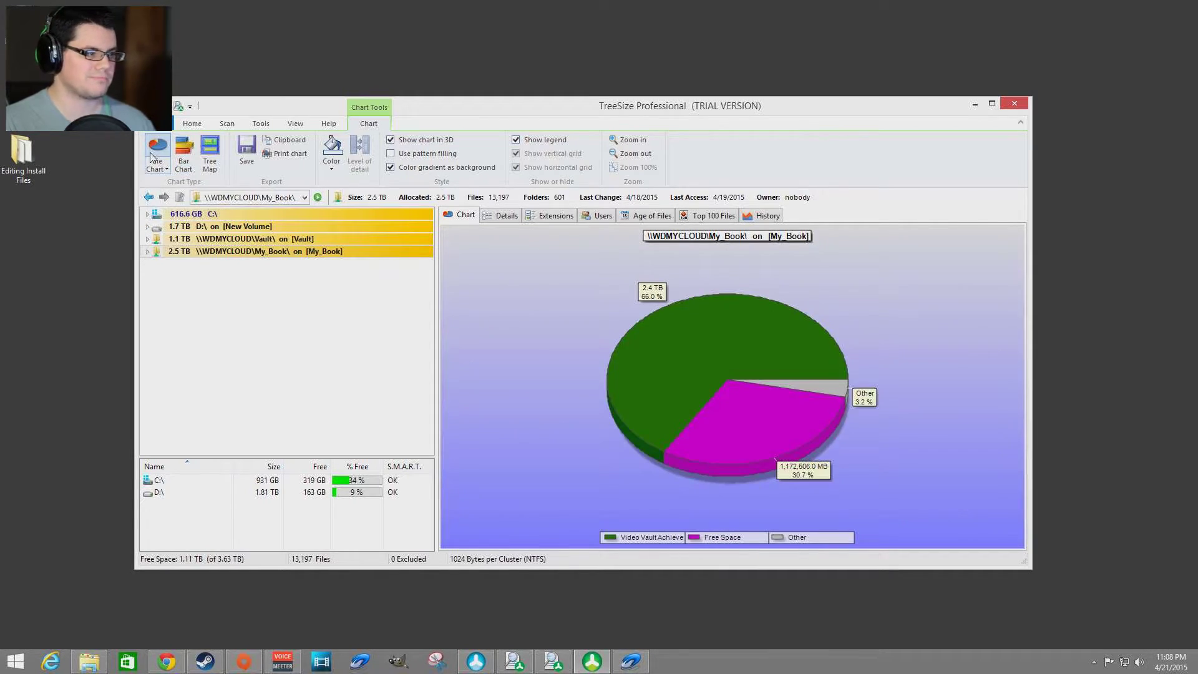
After a glance at the TreeSize web page, show My_Book's size history and its Top 100 Files.
{"action": "left_click", "coordinate": [167, 661]}
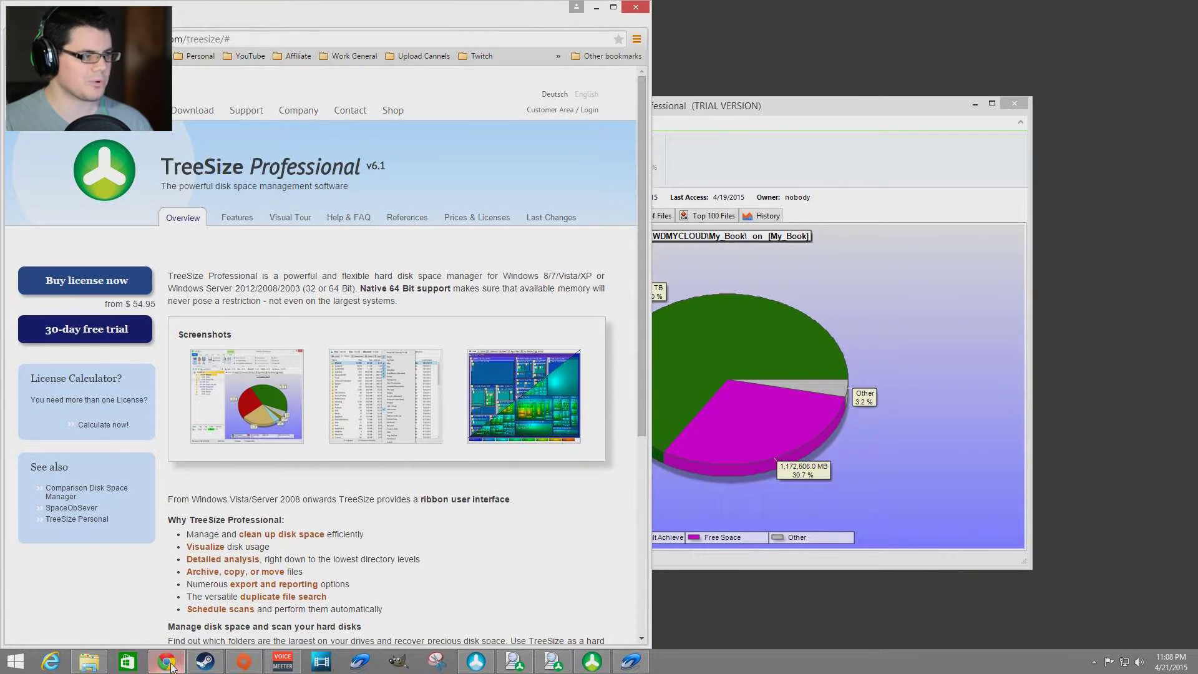
{"action": "left_click", "coordinate": [170, 664]}
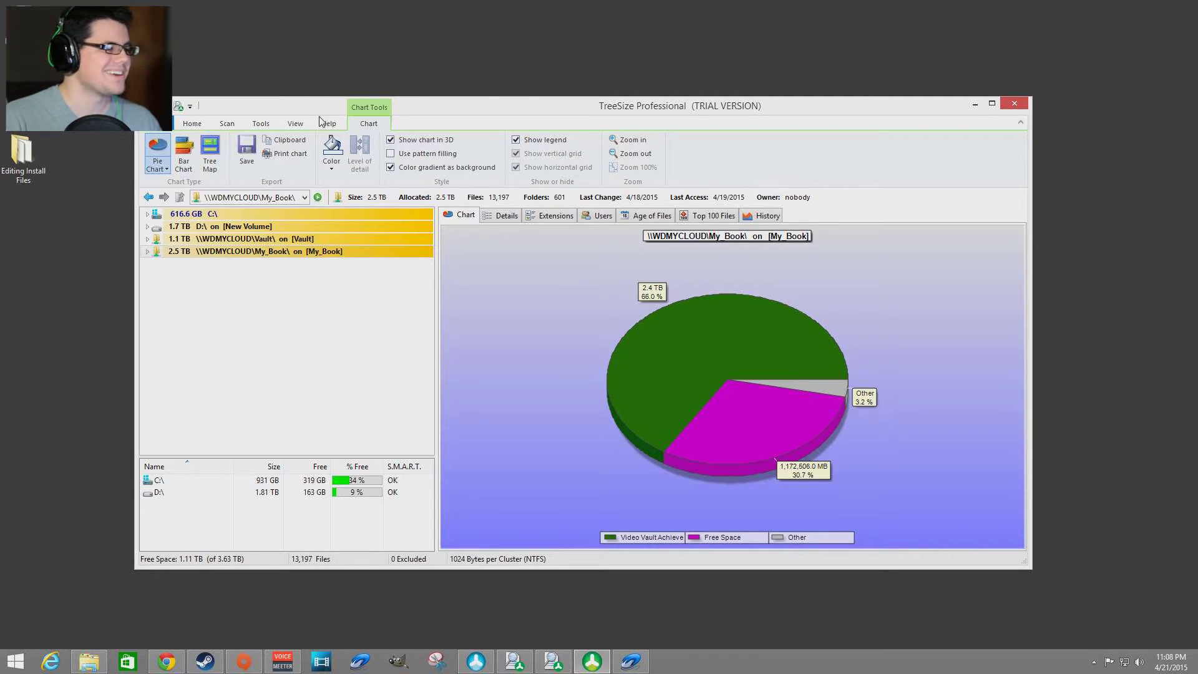
{"action": "left_click", "coordinate": [188, 122]}
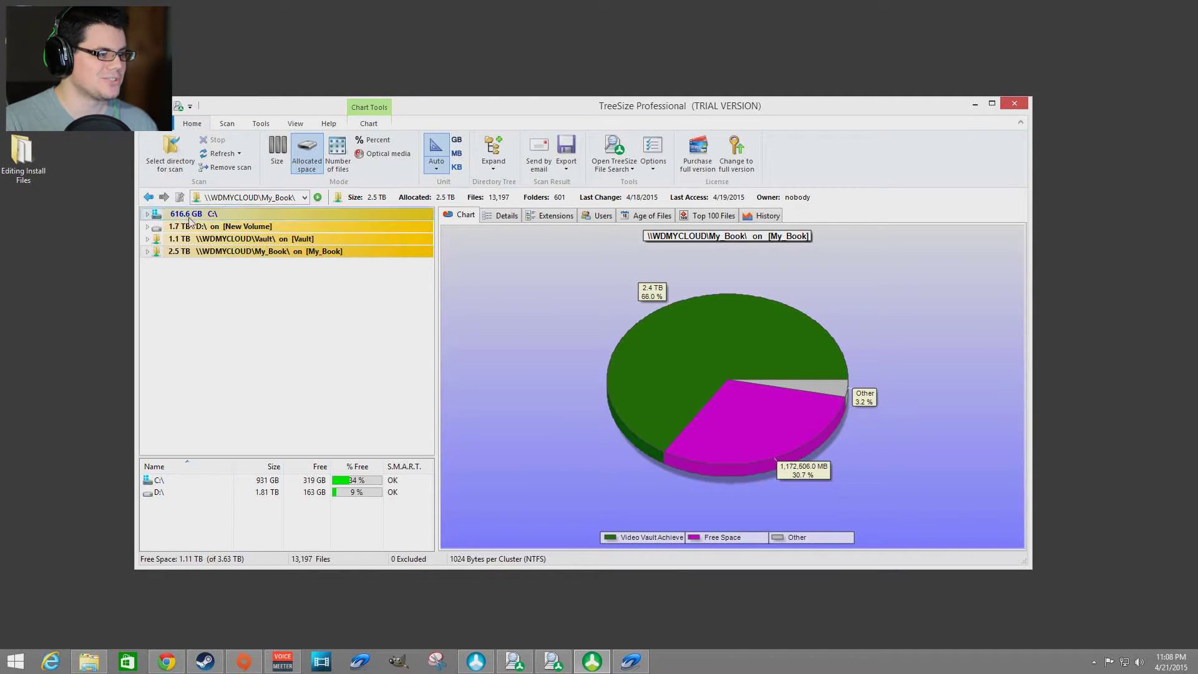
{"action": "left_click", "coordinate": [148, 226]}
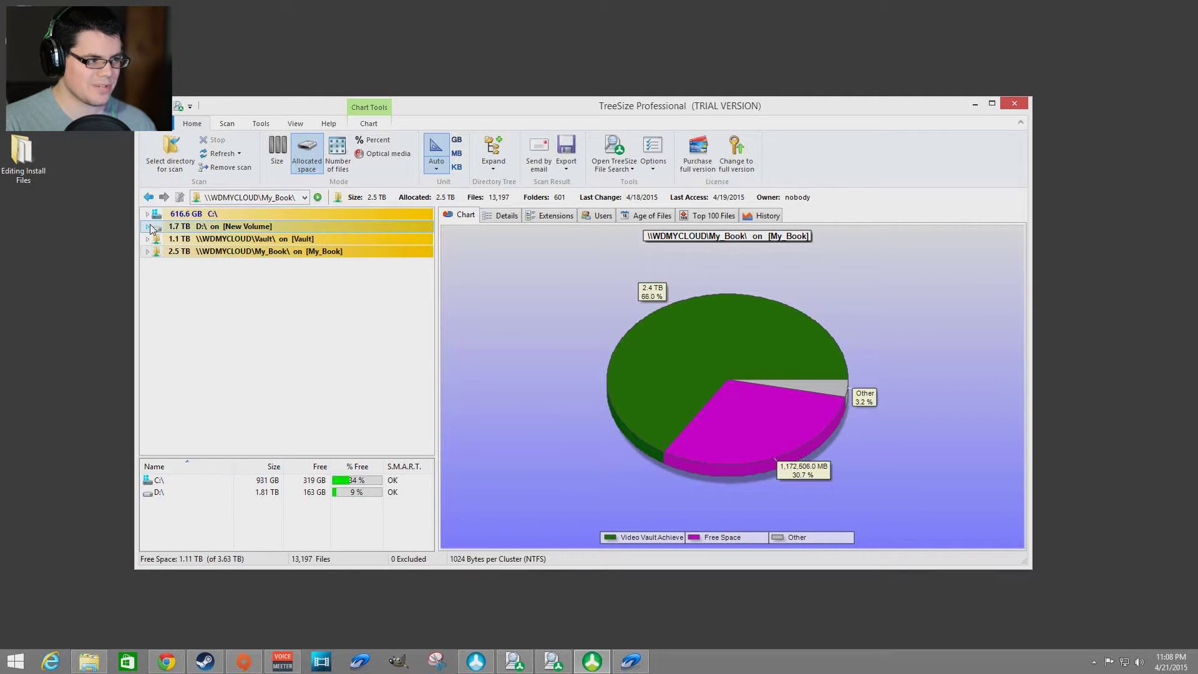
{"action": "left_click", "coordinate": [148, 214]}
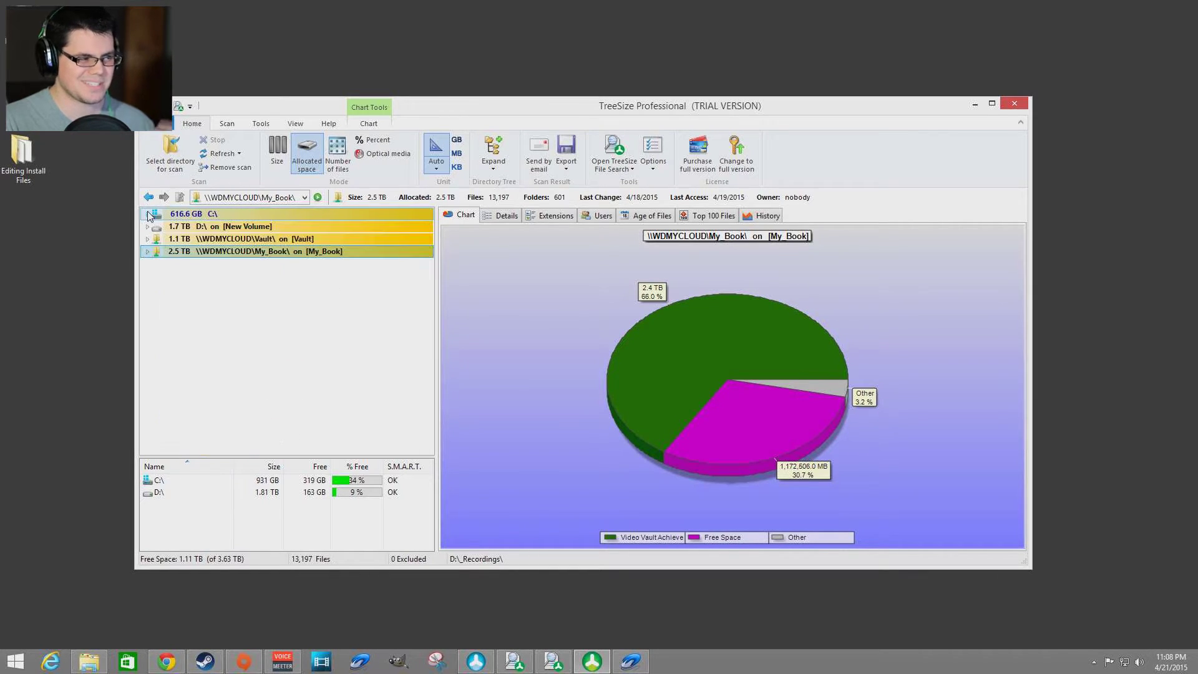
{"action": "left_click", "coordinate": [762, 218]}
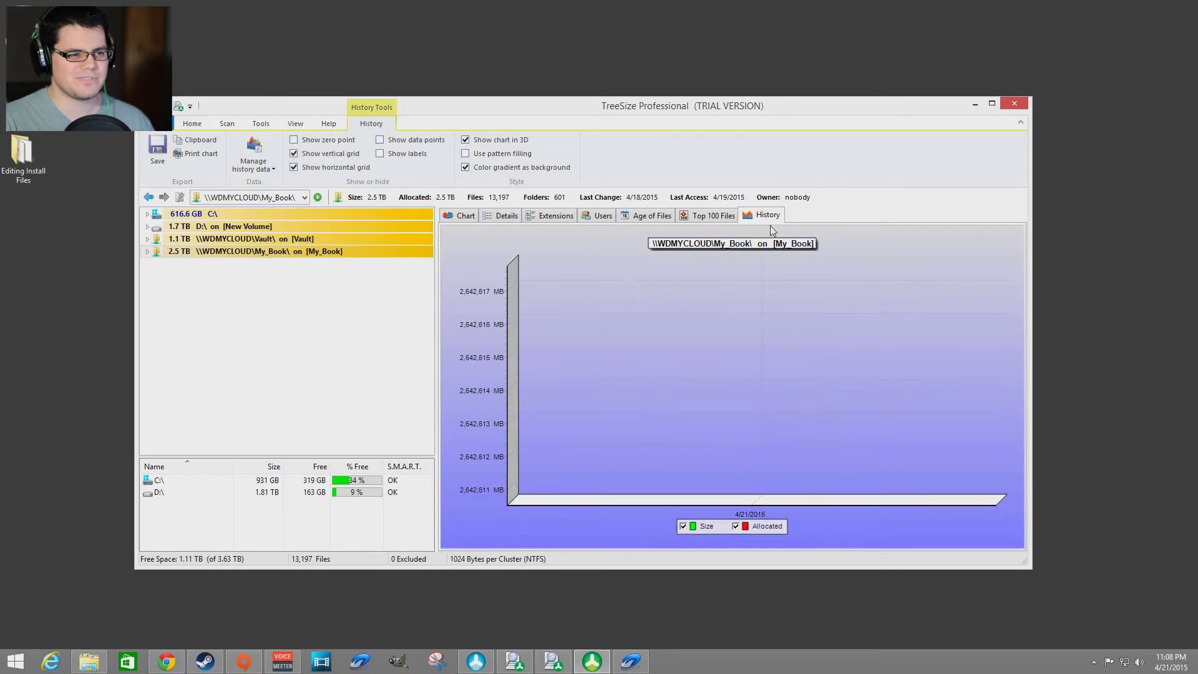
{"action": "left_click", "coordinate": [726, 220]}
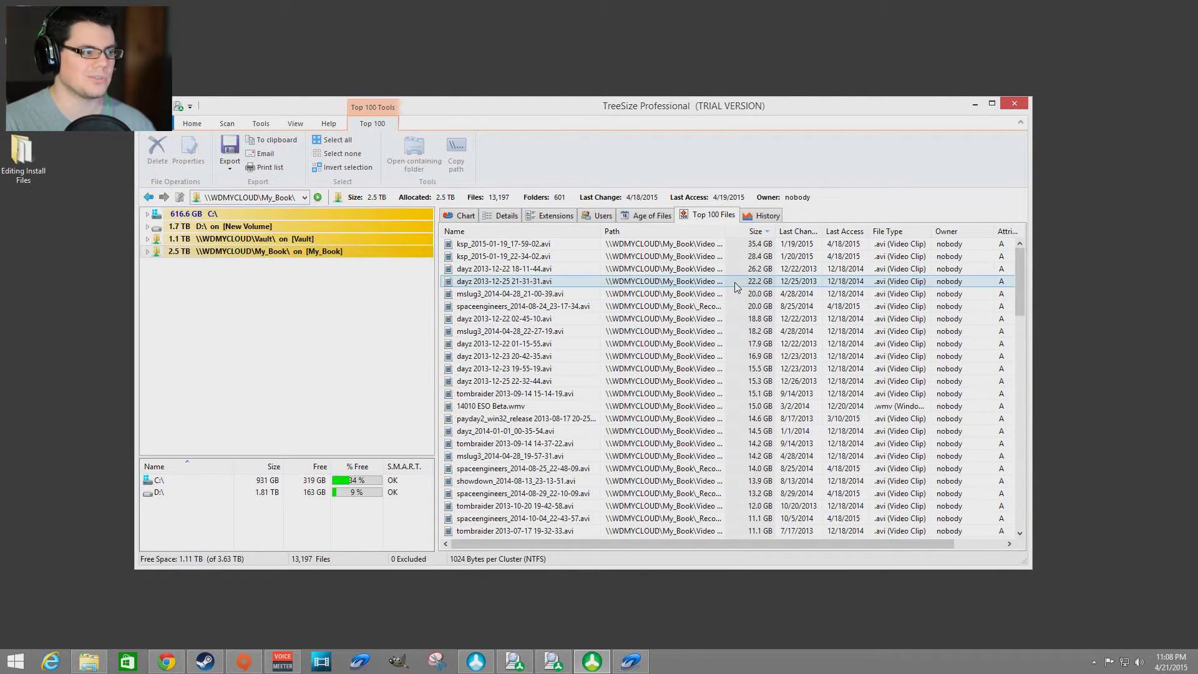
List the largest files on Vault, then D:\, and chart D:\'s file ages (1.2 TB changed 1–6 months ago).
{"action": "left_click", "coordinate": [335, 240]}
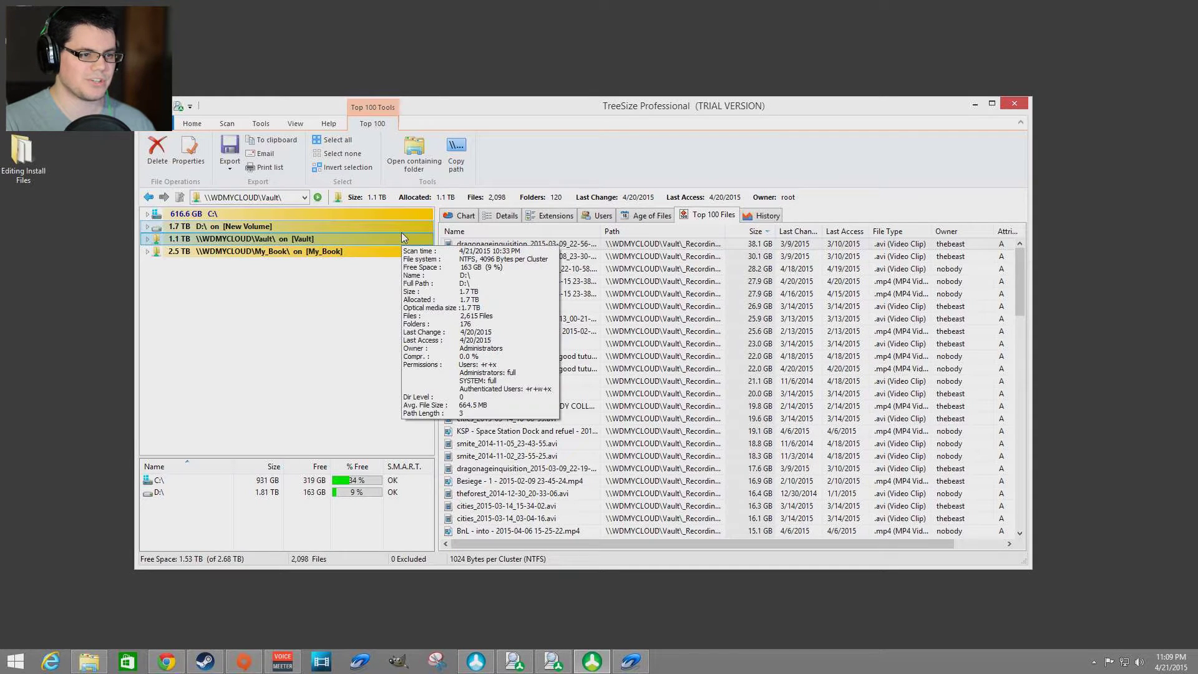
{"action": "left_click", "coordinate": [399, 226]}
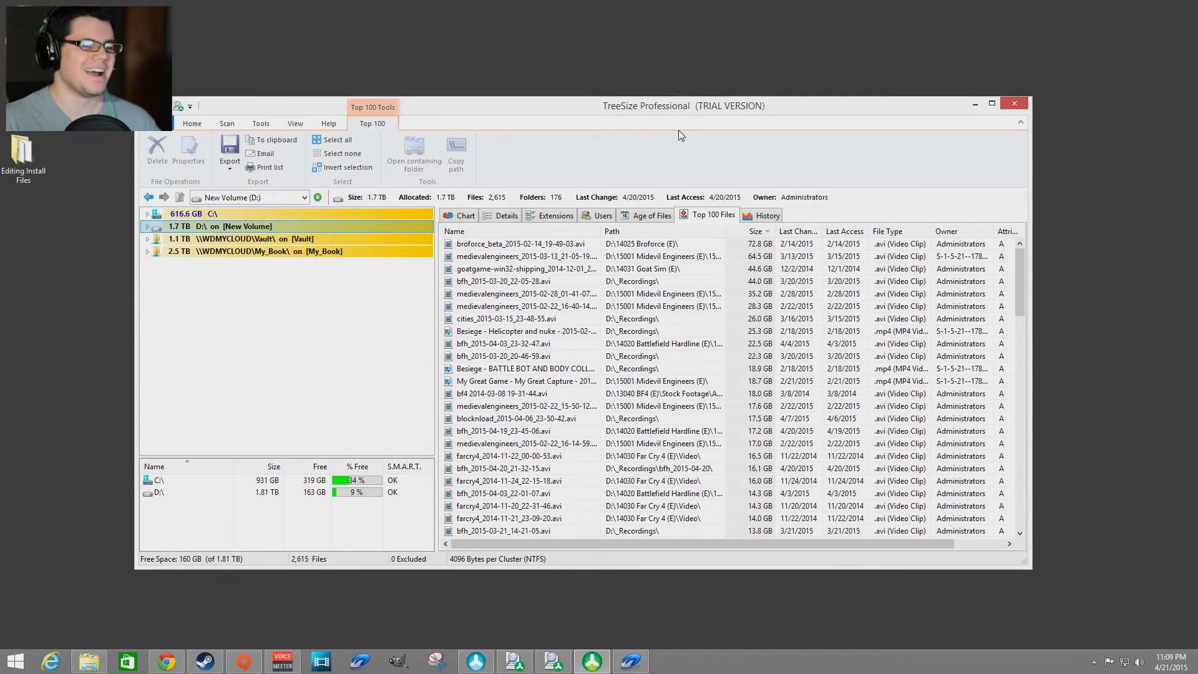
{"action": "left_click", "coordinate": [637, 221]}
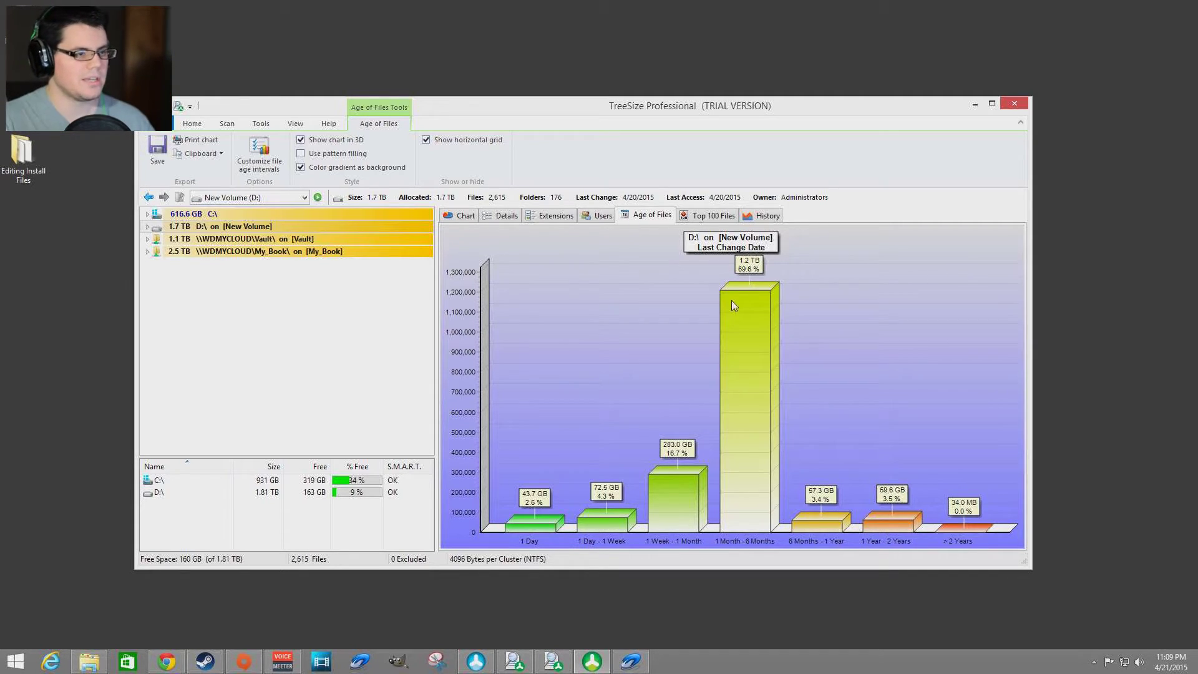
Briefly bring up the TreeSize website in Chrome, then minimize Chrome and TreeSize Professional.
{"action": "left_click", "coordinate": [167, 662]}
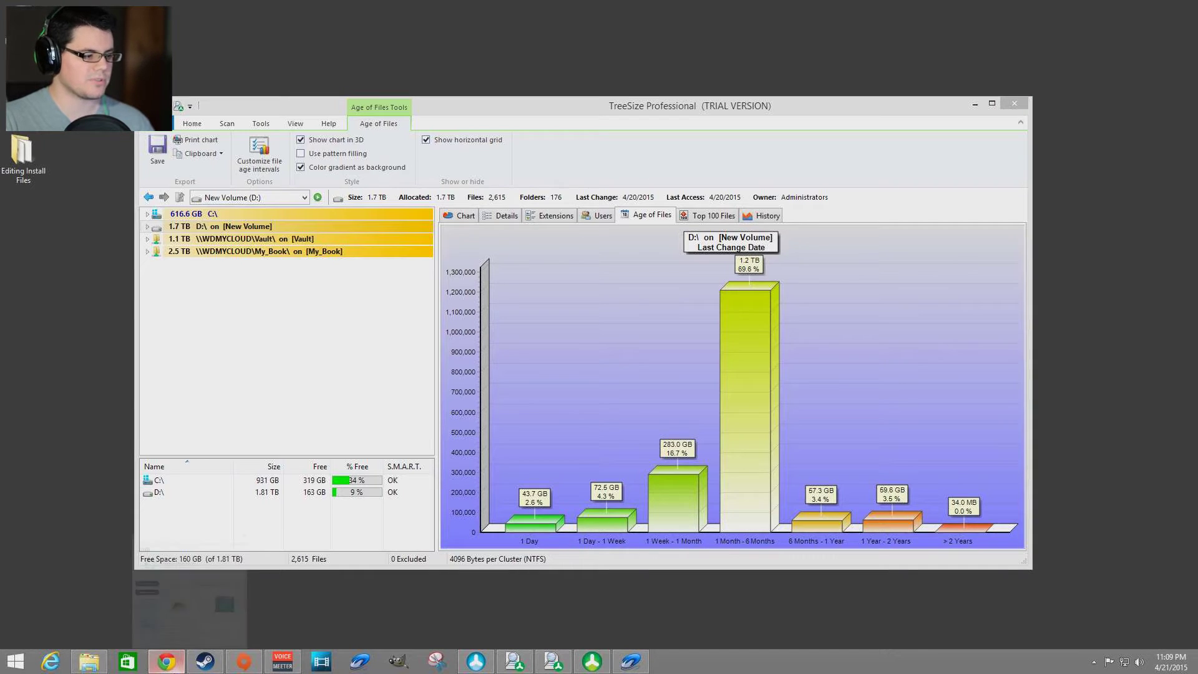
{"action": "left_click", "coordinate": [166, 662]}
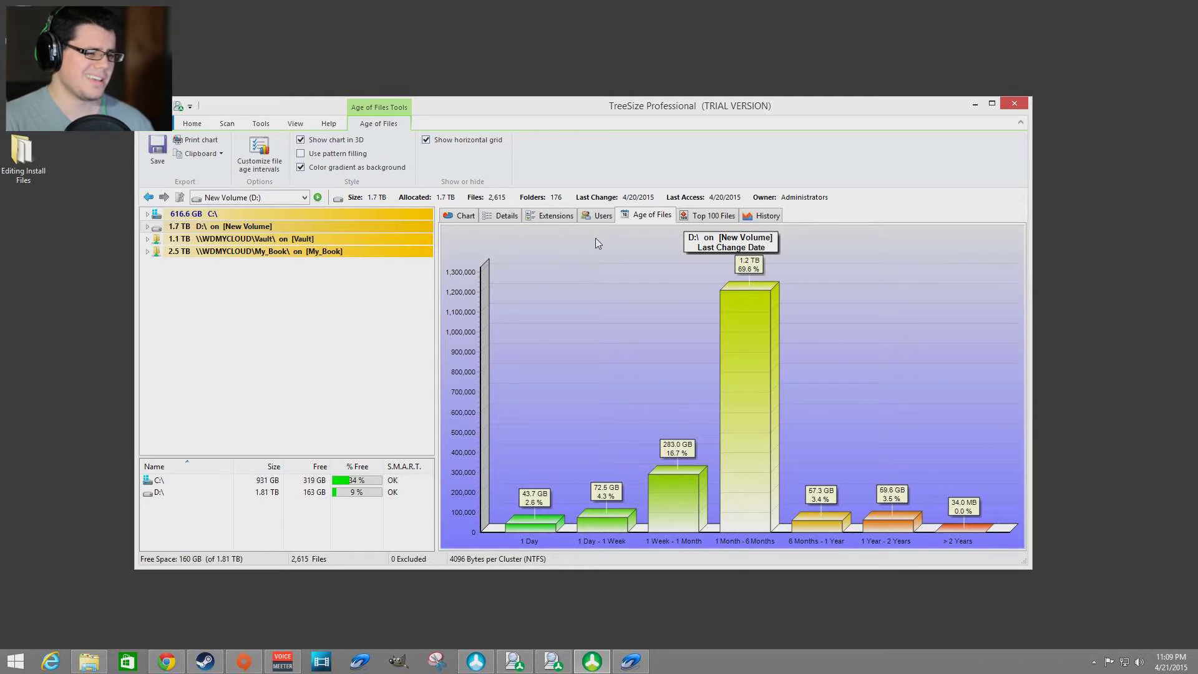
{"action": "left_click", "coordinate": [592, 662]}
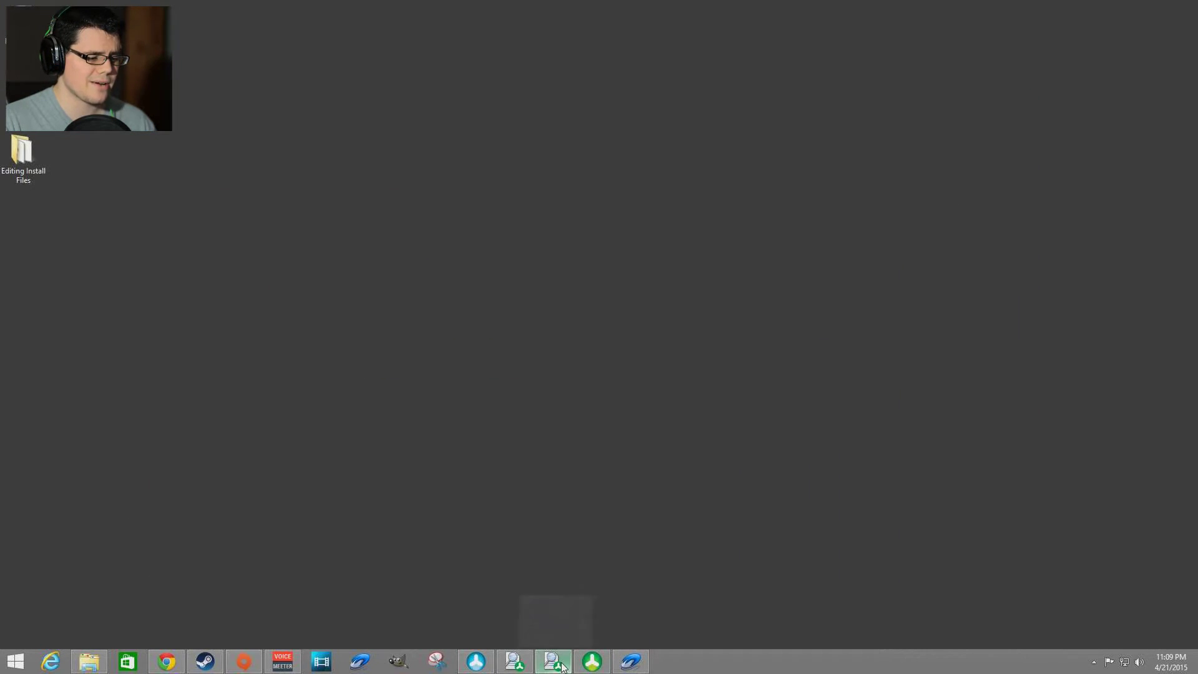
{"action": "left_click", "coordinate": [513, 661]}
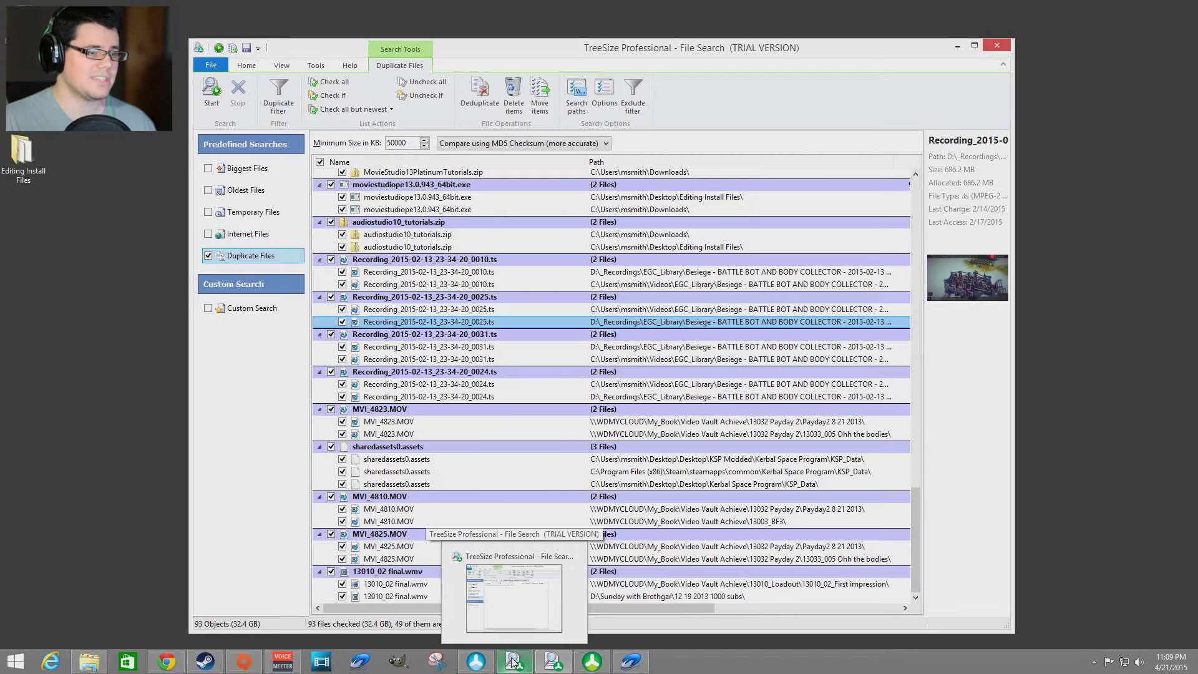
{"action": "left_click", "coordinate": [514, 598]}
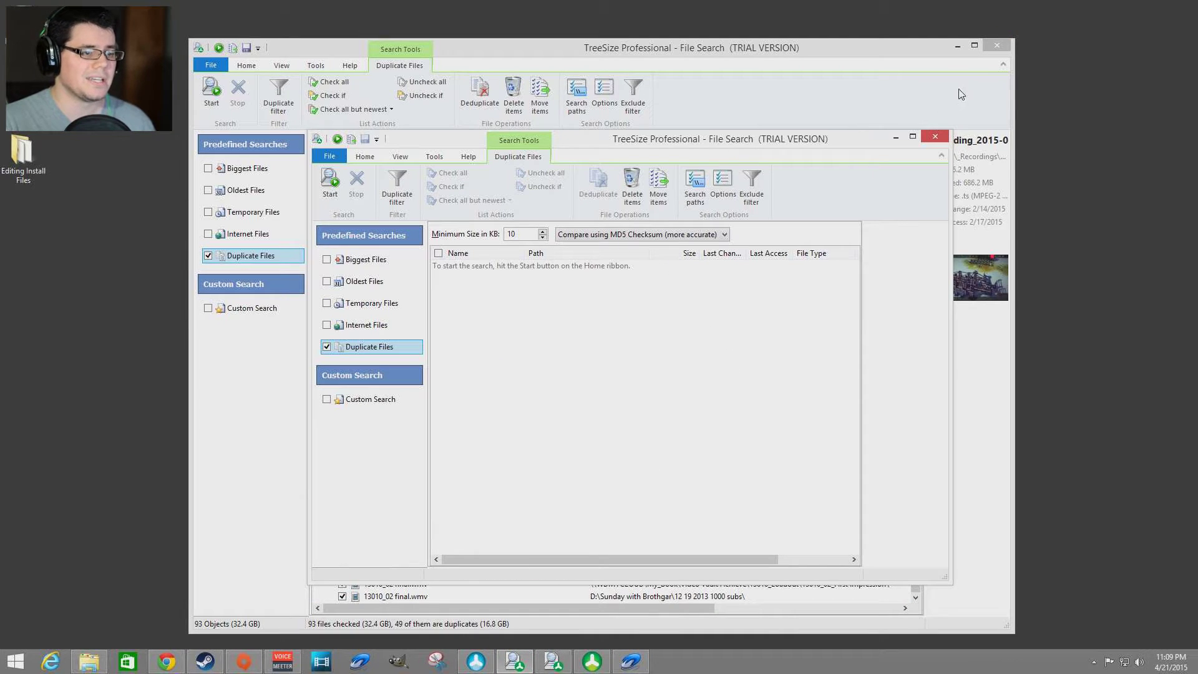
{"action": "left_click", "coordinate": [955, 50]}
{"action": "left_click", "coordinate": [957, 48]}
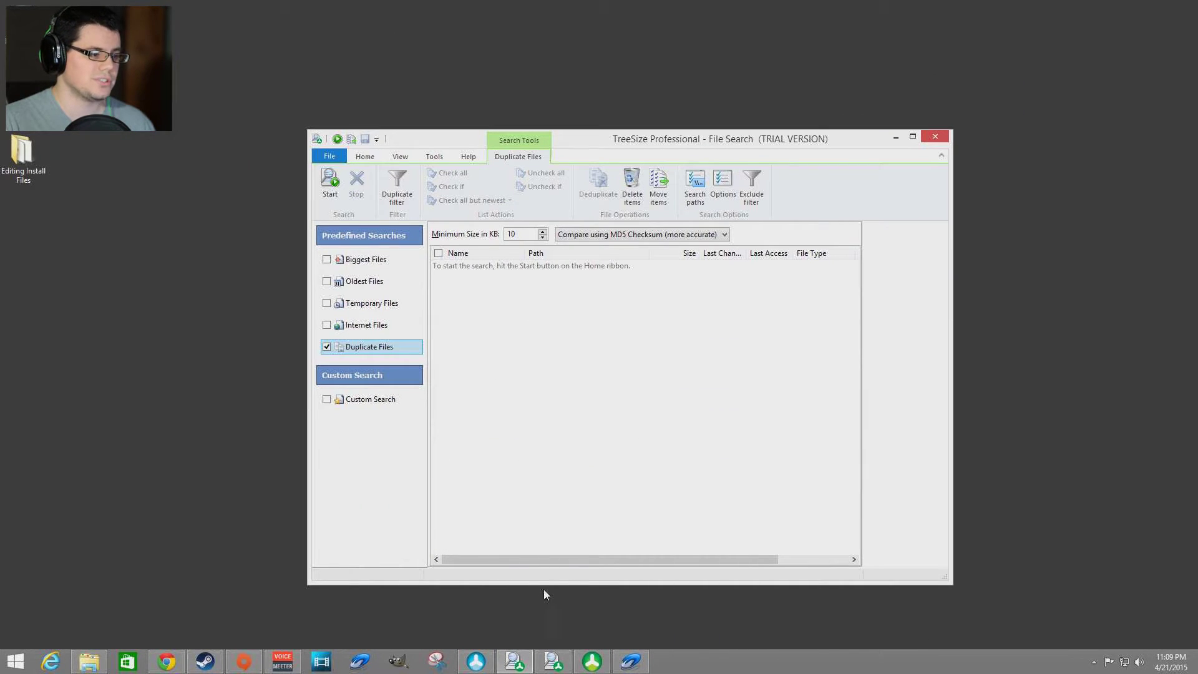
{"action": "left_click", "coordinate": [936, 137]}
{"action": "left_click", "coordinate": [517, 661]}
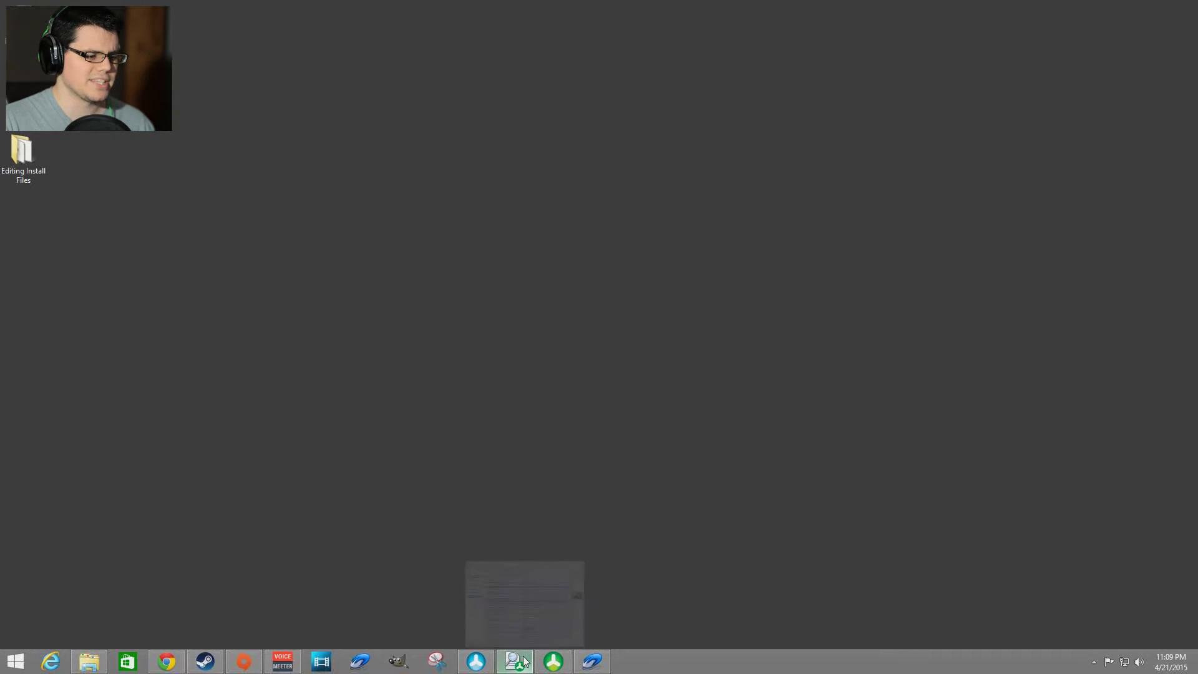
{"action": "scroll", "coordinate": [612, 384], "scroll_direction": "up", "scroll_amount": 4}
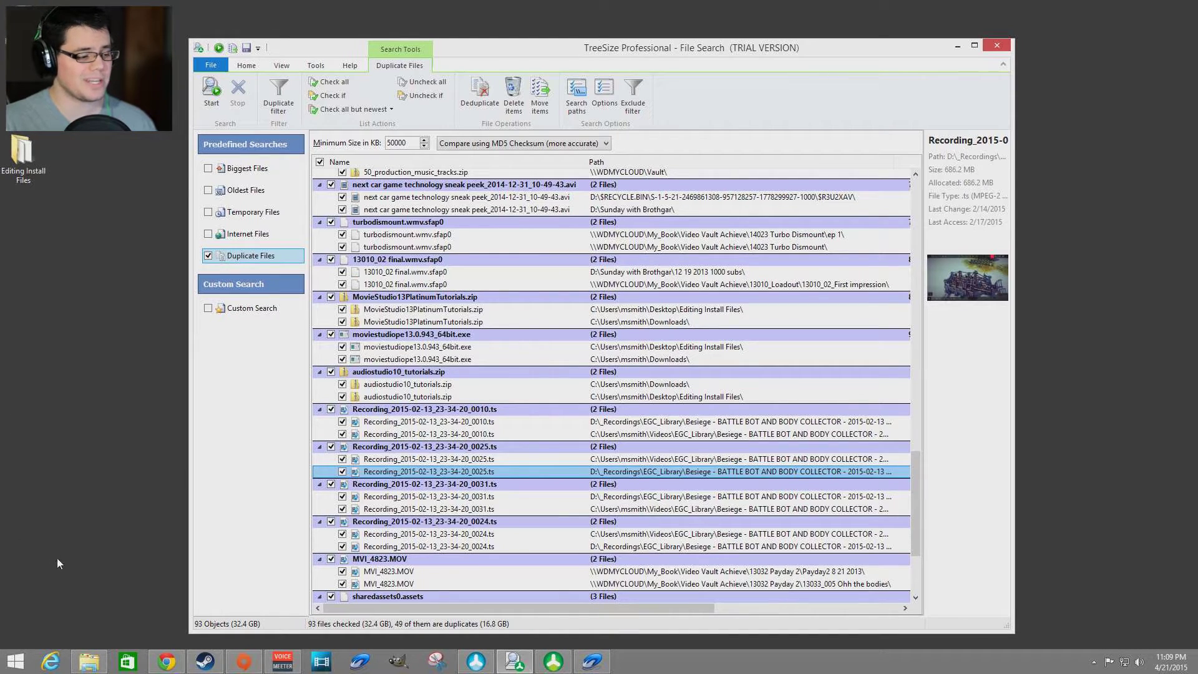
{"action": "left_click", "coordinate": [89, 660]}
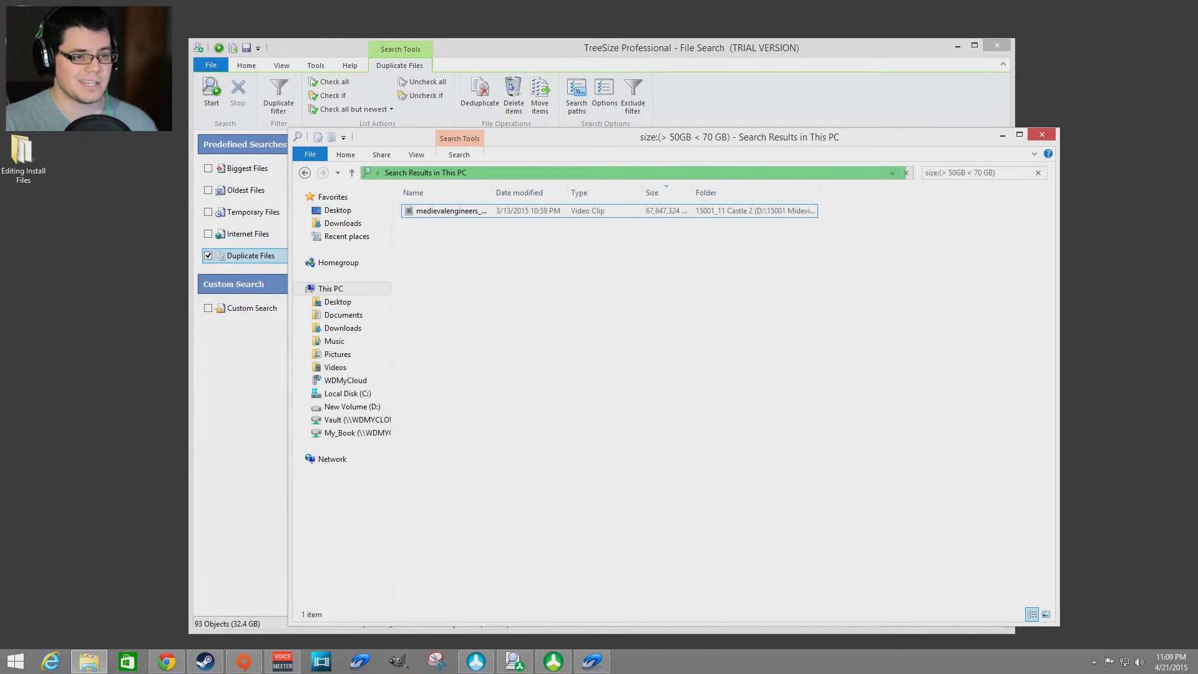
{"action": "left_click", "coordinate": [1003, 136]}
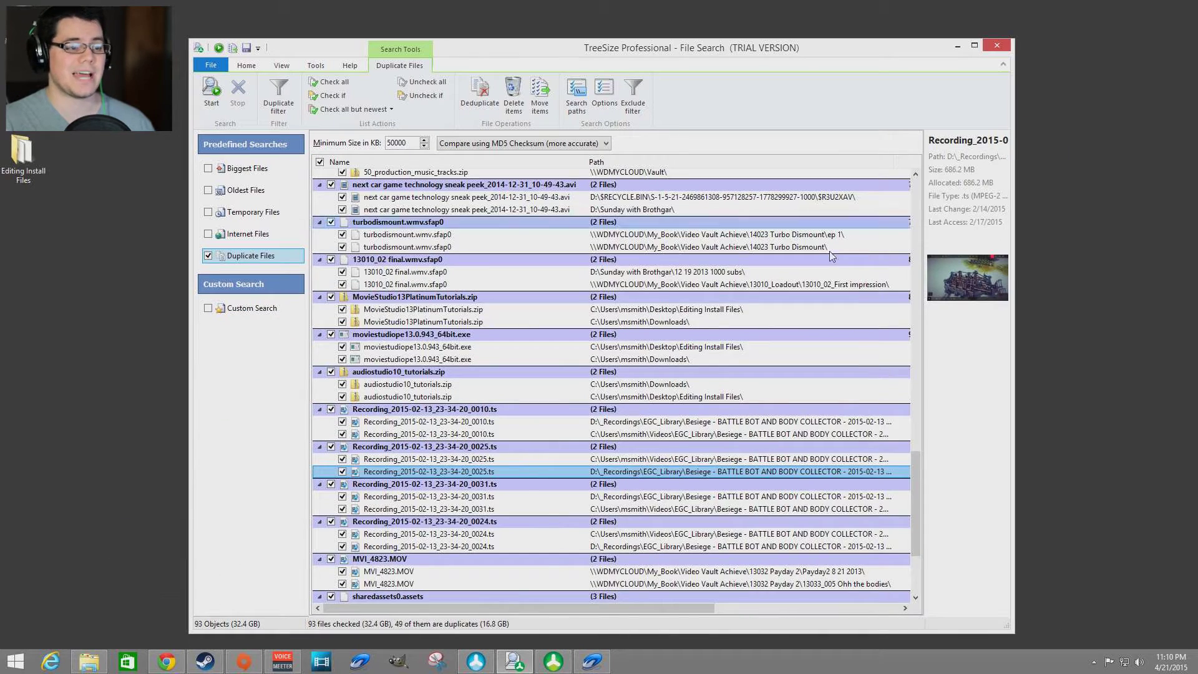
{"action": "mouse_move", "coordinate": [653, 330]}
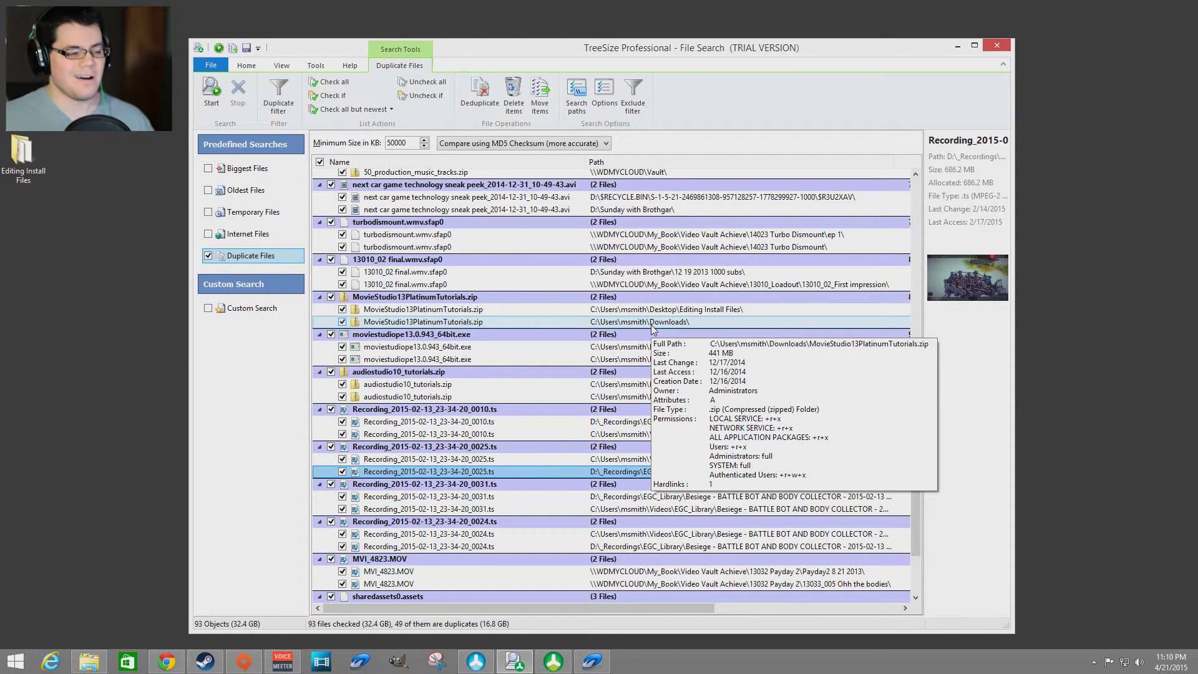
{"action": "scroll", "coordinate": [684, 400], "scroll_direction": "up", "scroll_amount": 15}
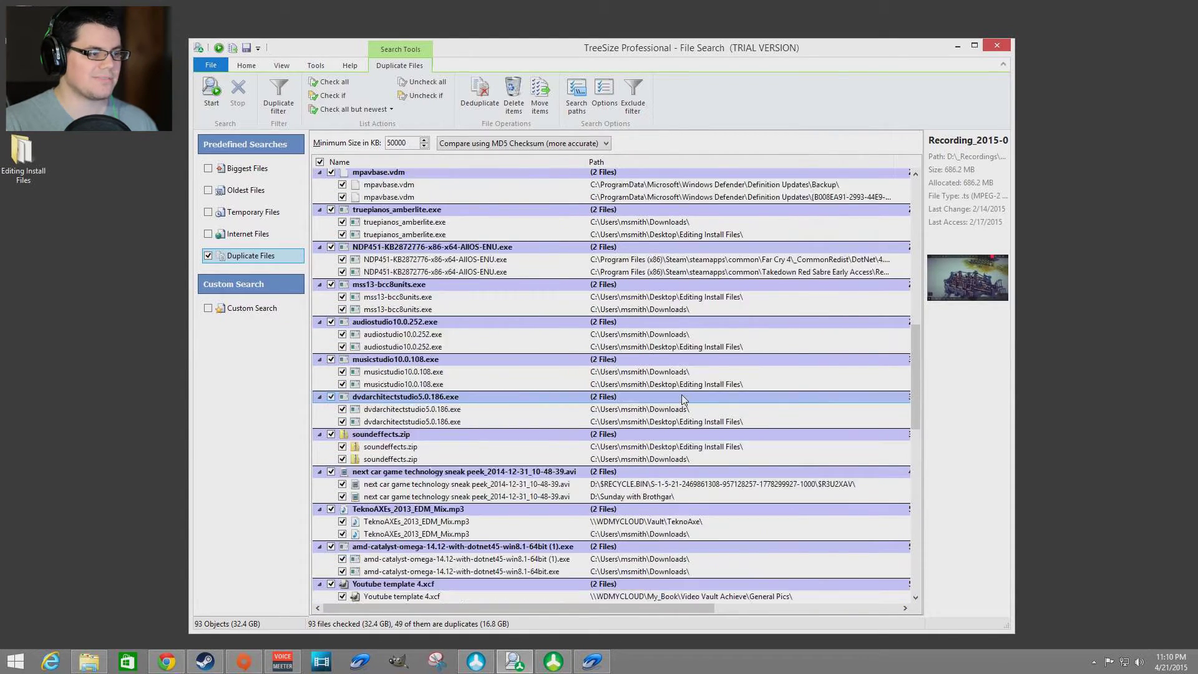
{"action": "scroll", "coordinate": [683, 399], "scroll_direction": "up", "scroll_amount": 2}
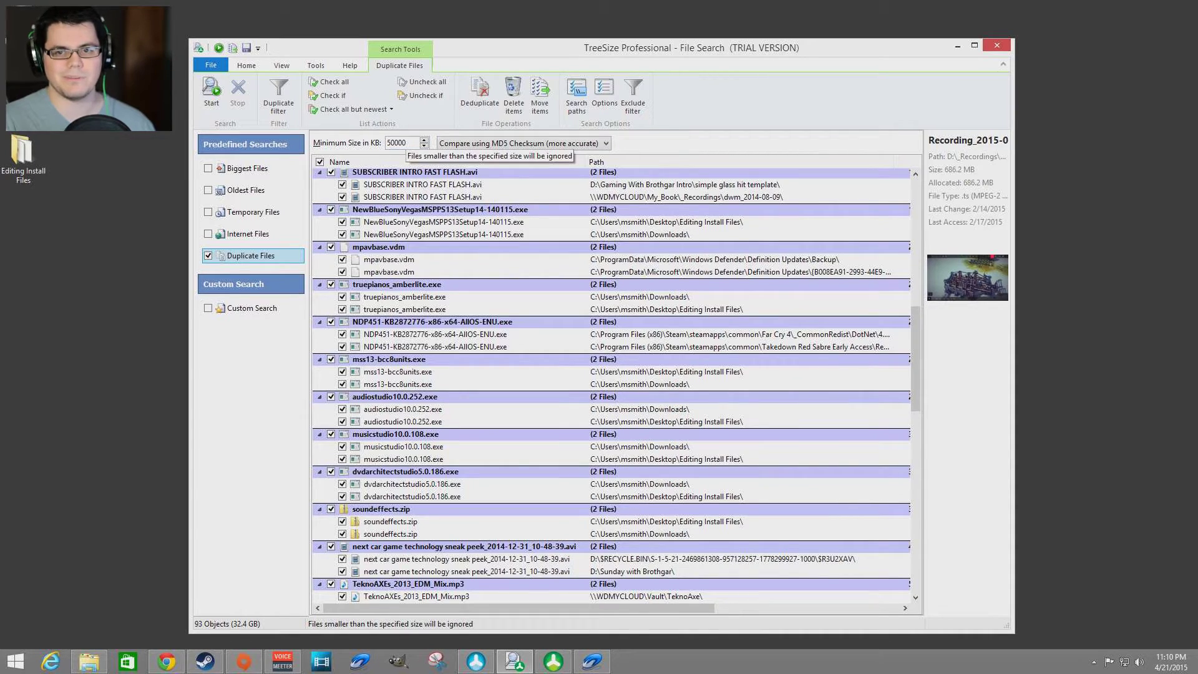
{"action": "scroll", "coordinate": [402, 305], "scroll_direction": "up", "scroll_amount": 12}
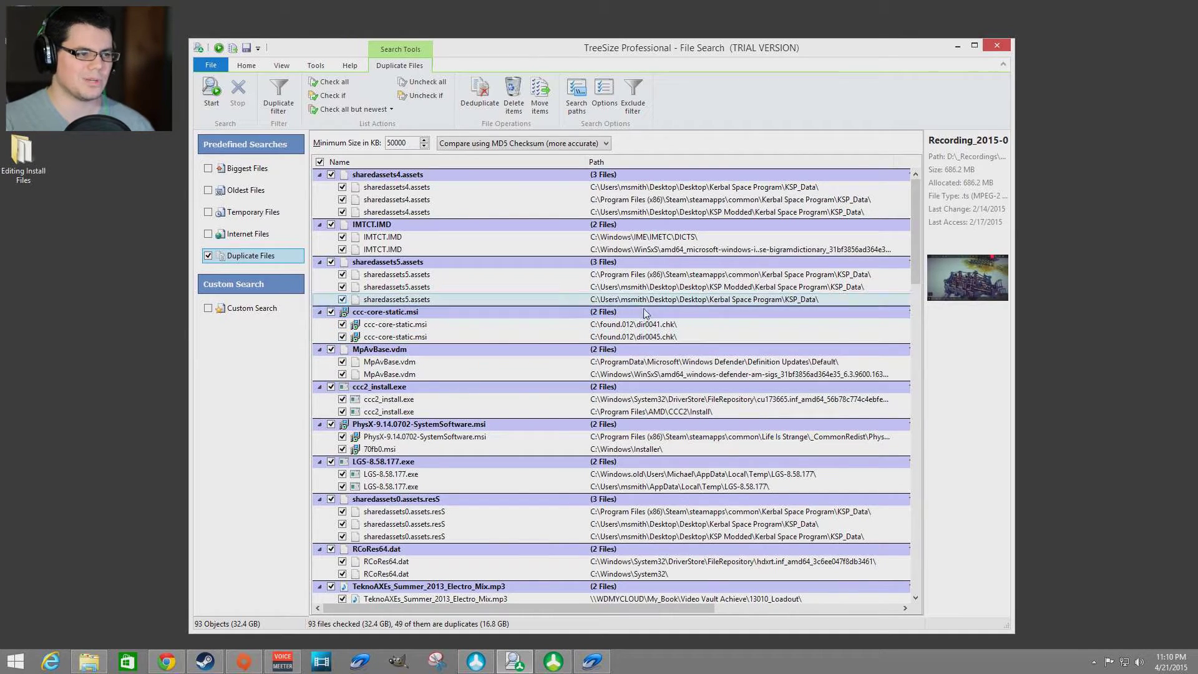
{"action": "scroll", "coordinate": [672, 318], "scroll_direction": "down", "scroll_amount": 3}
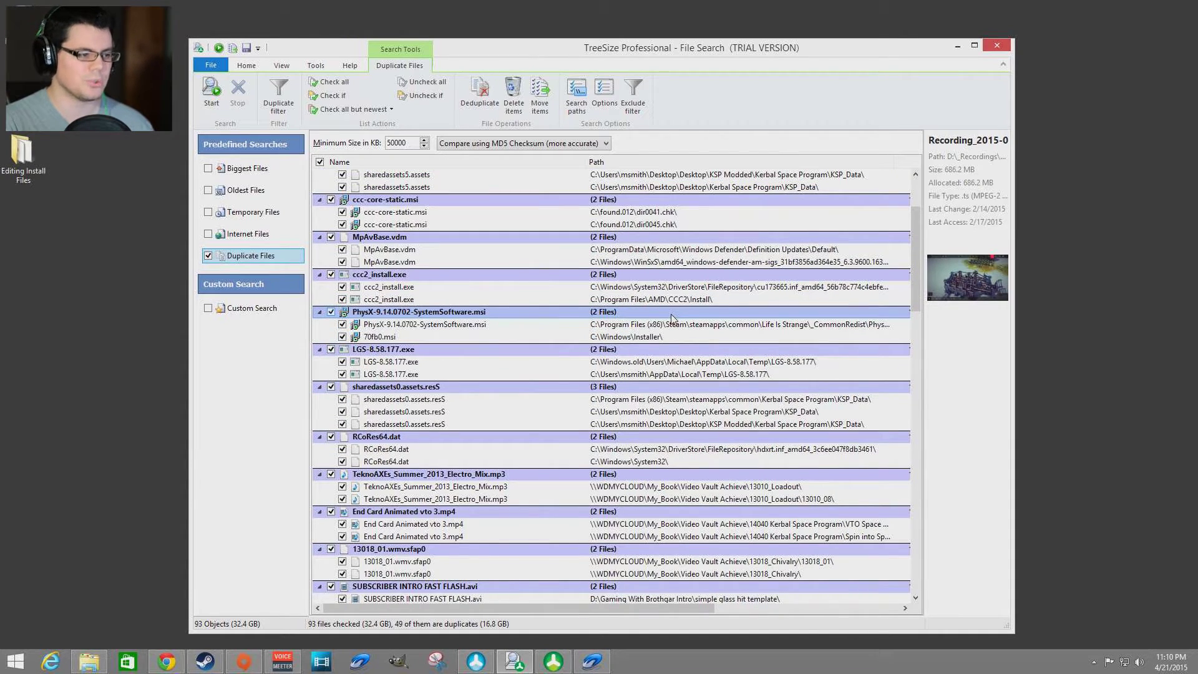
{"action": "scroll", "coordinate": [672, 318], "scroll_direction": "down", "scroll_amount": 4}
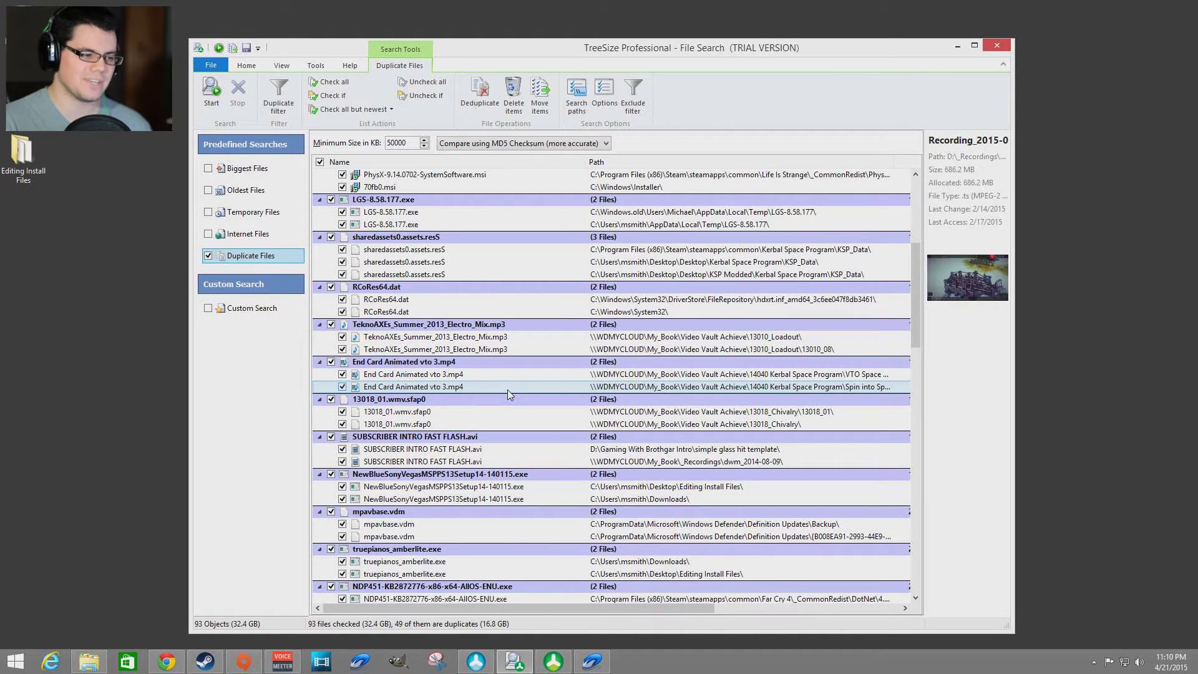
{"action": "scroll", "coordinate": [614, 412], "scroll_direction": "down", "scroll_amount": 18}
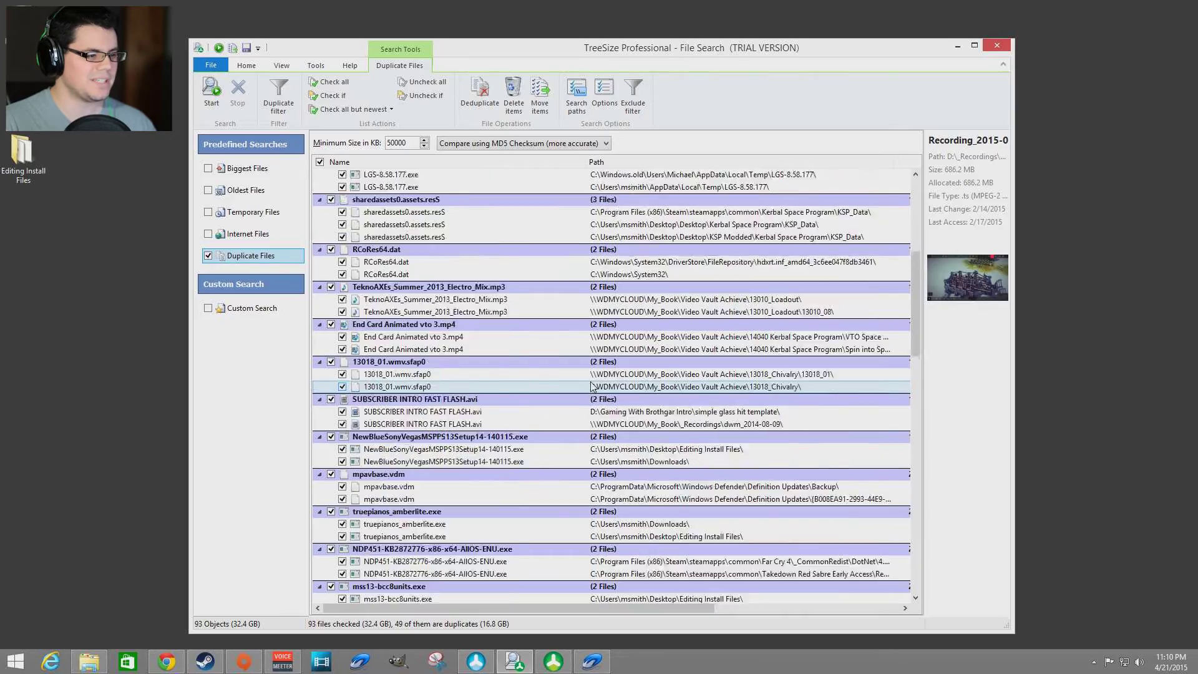
{"action": "scroll", "coordinate": [623, 413], "scroll_direction": "down", "scroll_amount": 11}
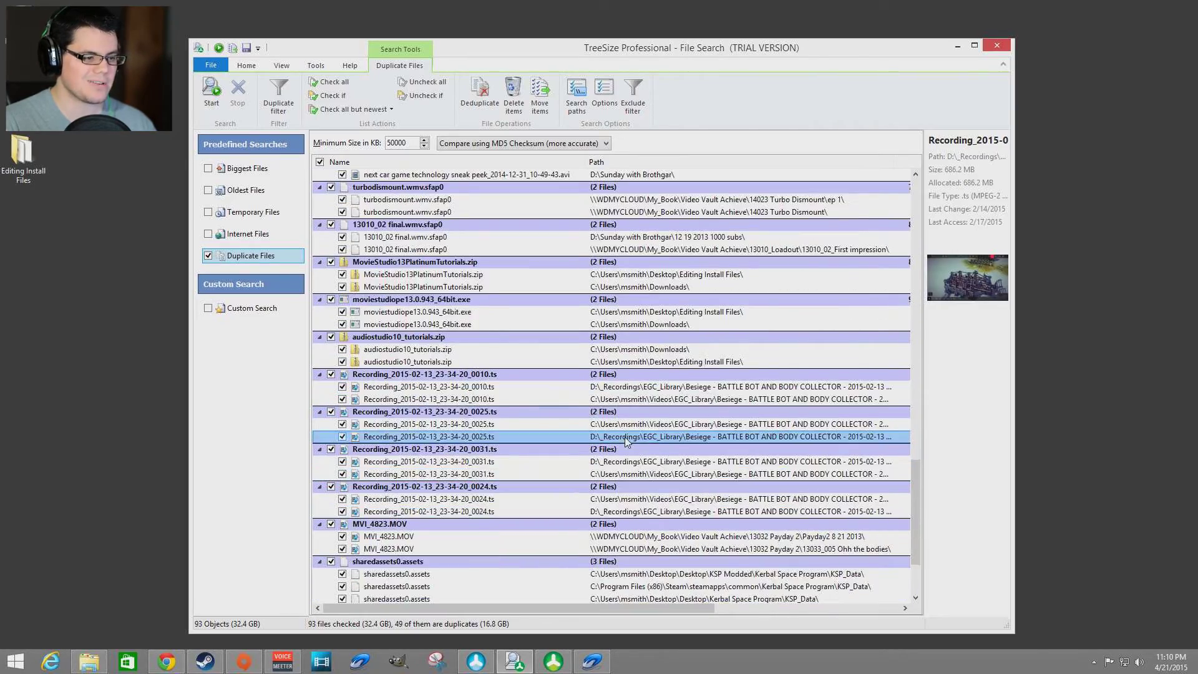
{"action": "scroll", "coordinate": [666, 601], "scroll_direction": "right", "scroll_amount": 5}
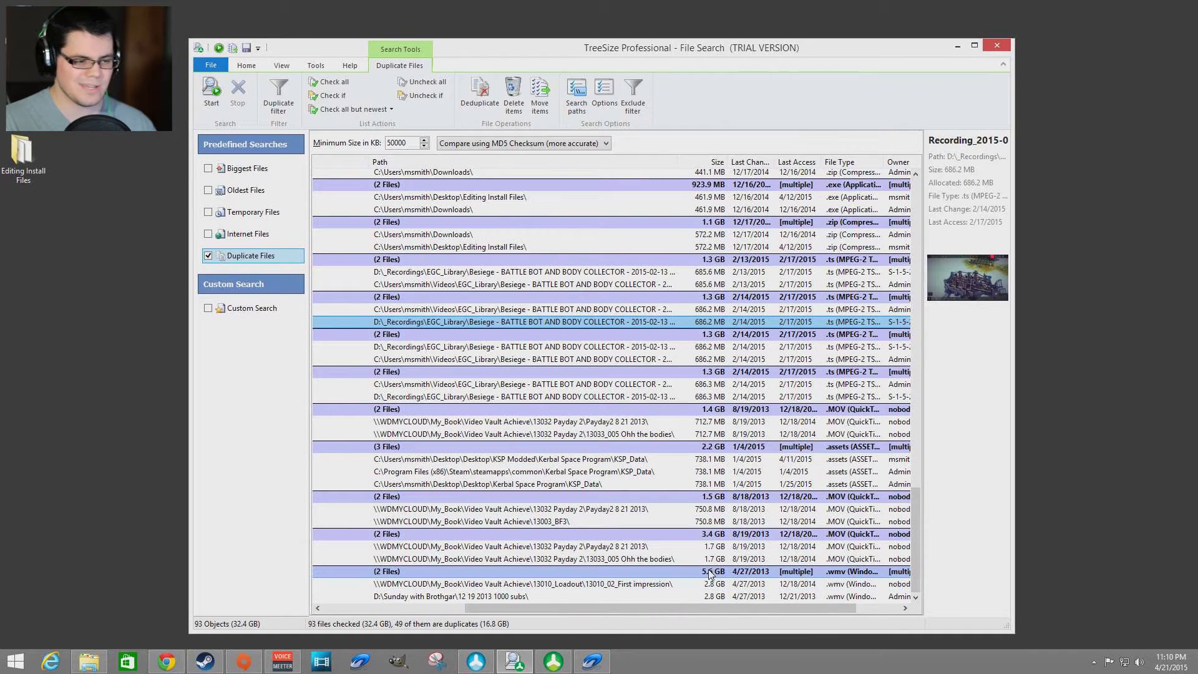
{"action": "mouse_move", "coordinate": [711, 584]}
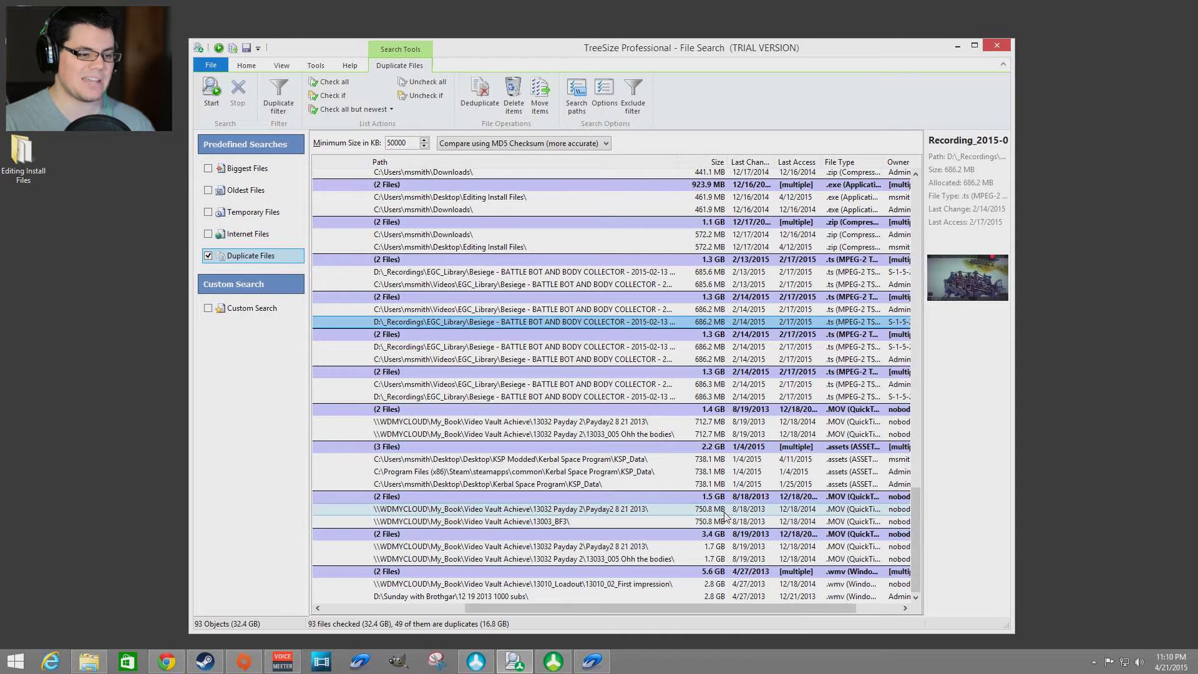
{"action": "mouse_move", "coordinate": [724, 491]}
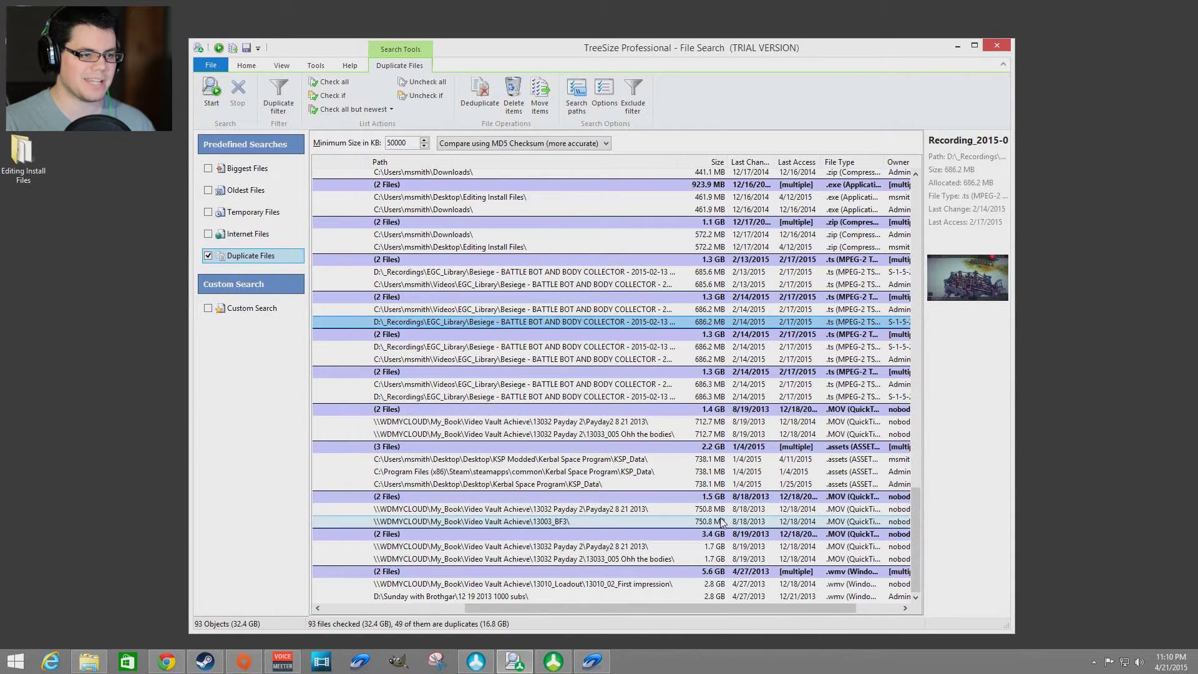
{"action": "scroll", "coordinate": [742, 455], "scroll_direction": "up", "scroll_amount": 1}
{"action": "scroll", "coordinate": [743, 455], "scroll_direction": "up", "scroll_amount": 2}
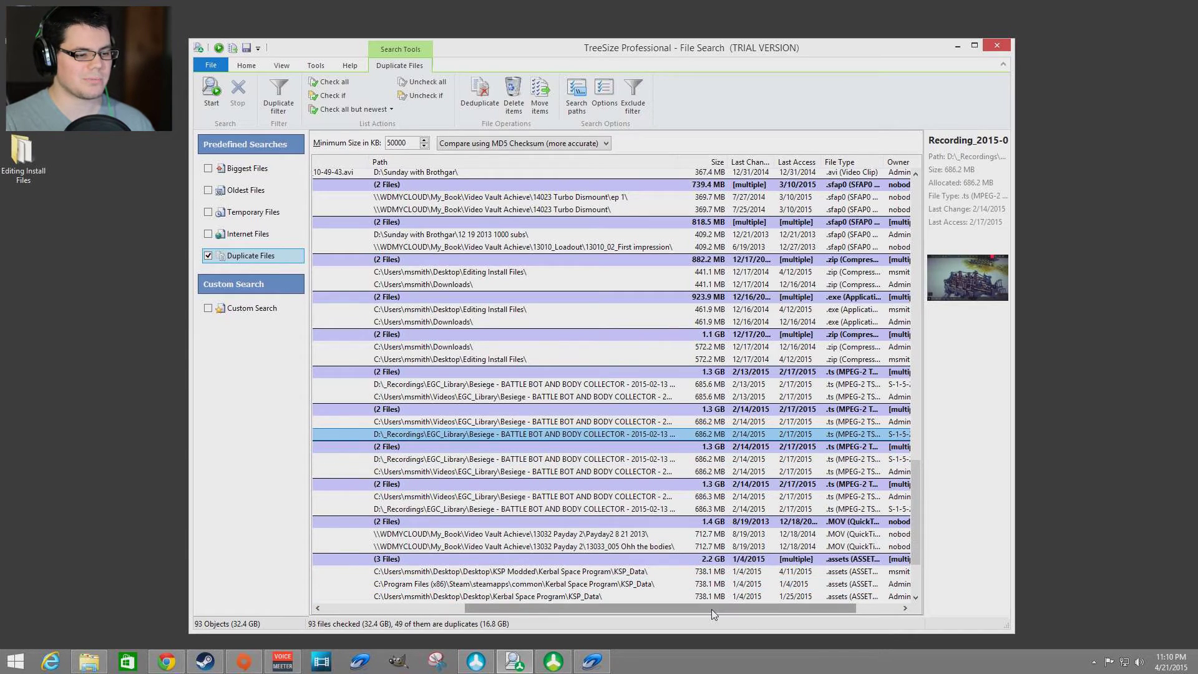
{"action": "left_click_drag", "start_coordinate": [652, 609], "coordinate": [511, 615]}
{"action": "scroll", "coordinate": [541, 430], "scroll_direction": "down", "scroll_amount": 3}
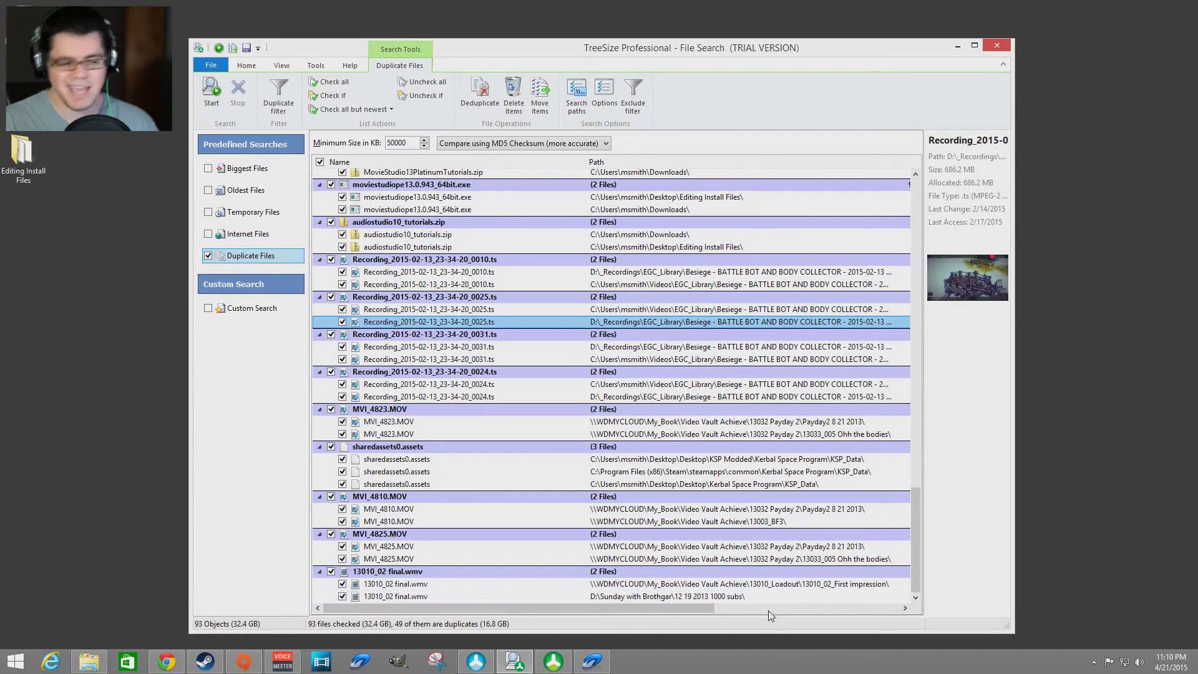
{"action": "left_click_drag", "start_coordinate": [699, 608], "coordinate": [725, 604]}
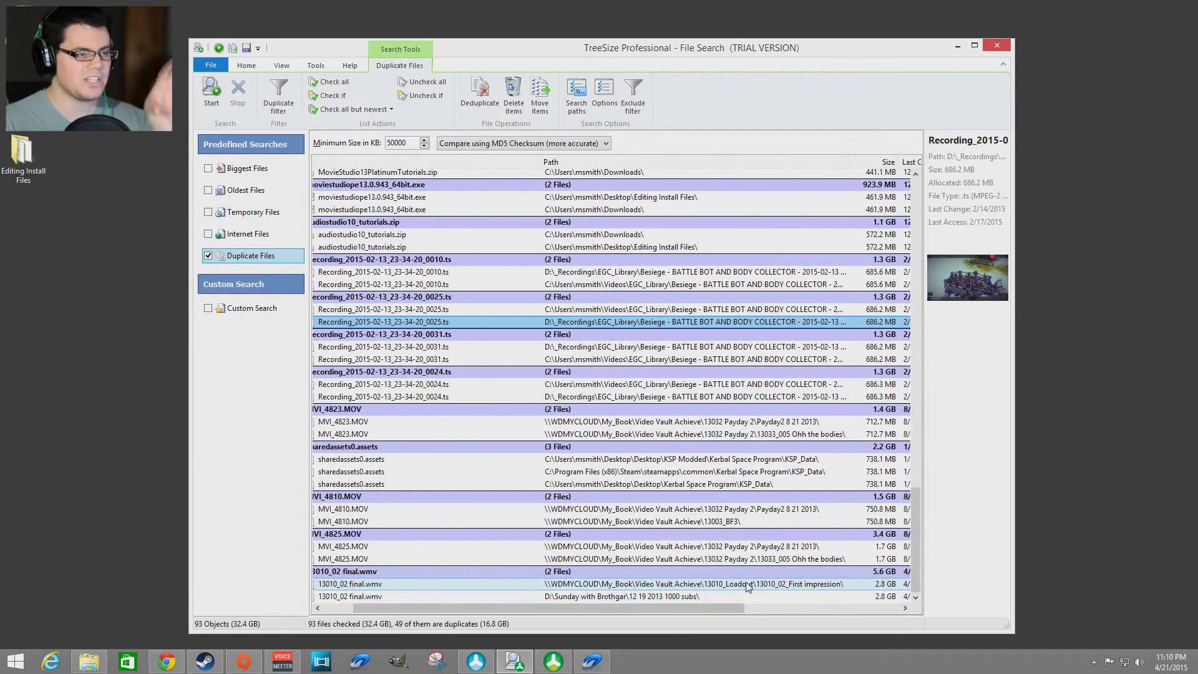
{"action": "mouse_move", "coordinate": [805, 466]}
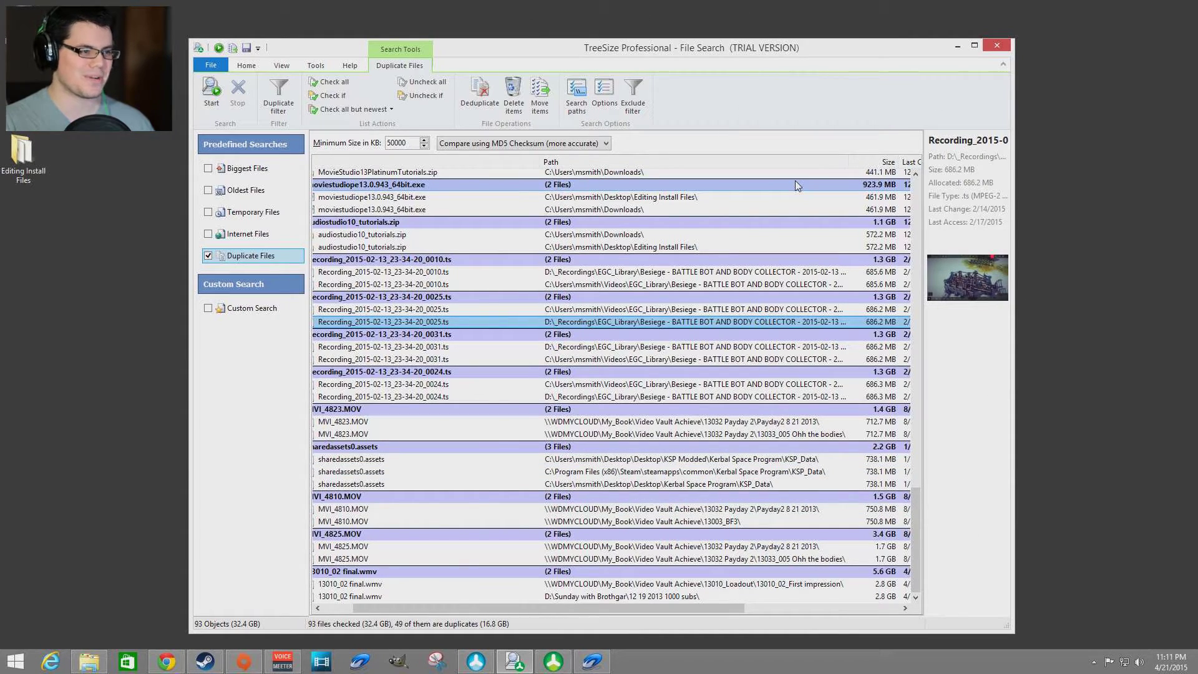
Play the D:\ copy of Recording_2015-02-13_23-34-20_0025.ts from the duplicate list.
{"action": "left_click_drag", "start_coordinate": [597, 611], "coordinate": [563, 610]}
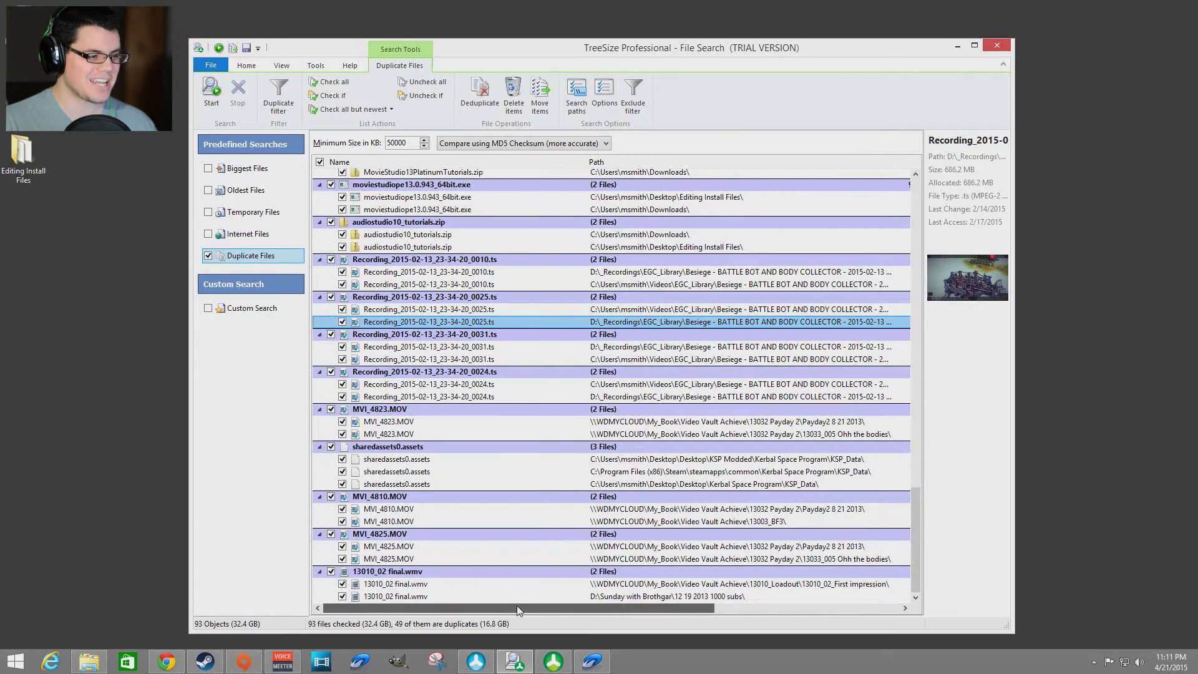
{"action": "left_click", "coordinate": [734, 399]}
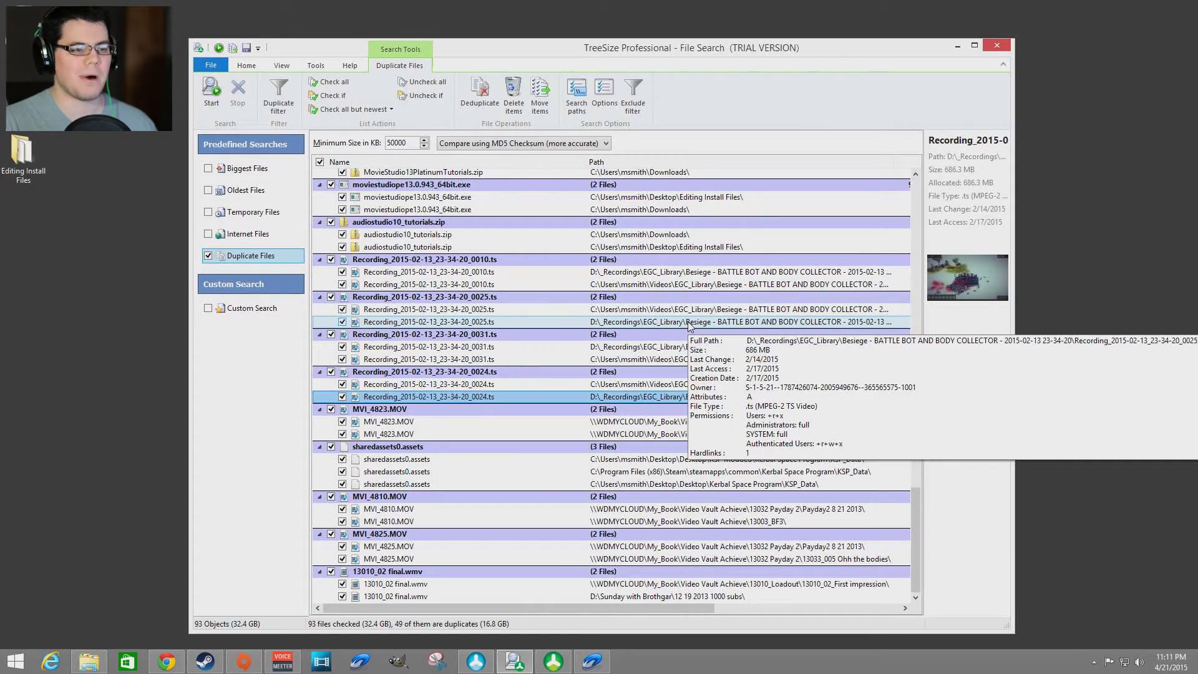
{"action": "double_click", "coordinate": [690, 324]}
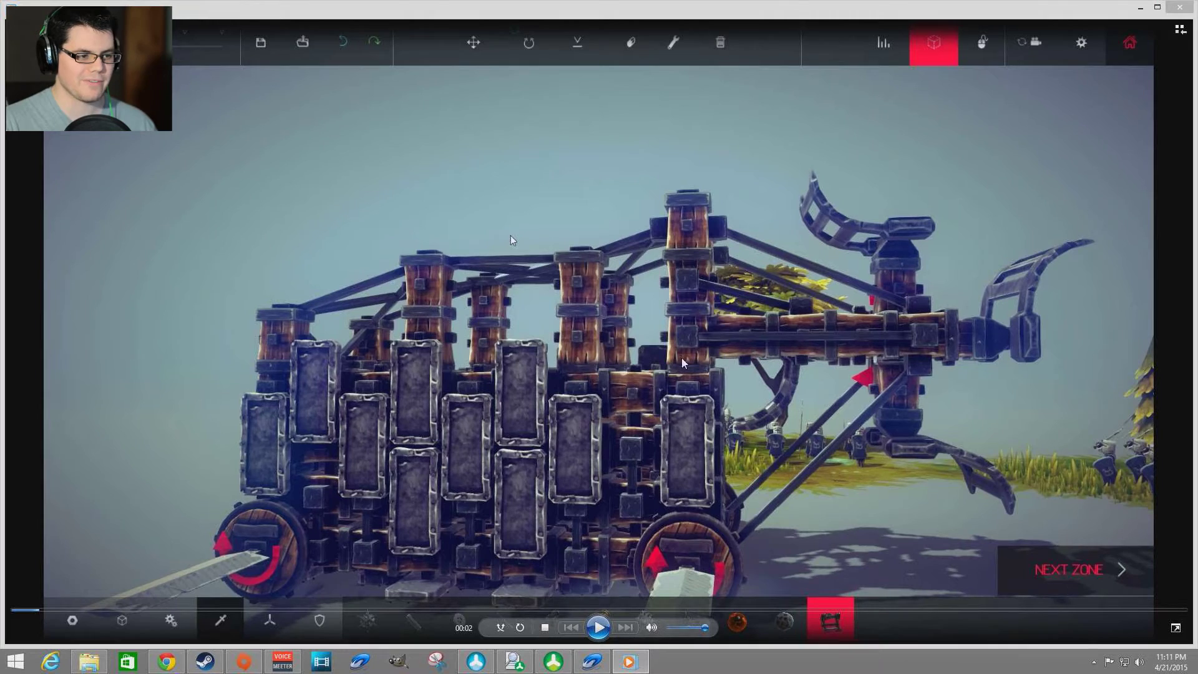
Close the player and open the C:\ copy of the same 0025 recording.
{"action": "left_click", "coordinate": [1180, 8]}
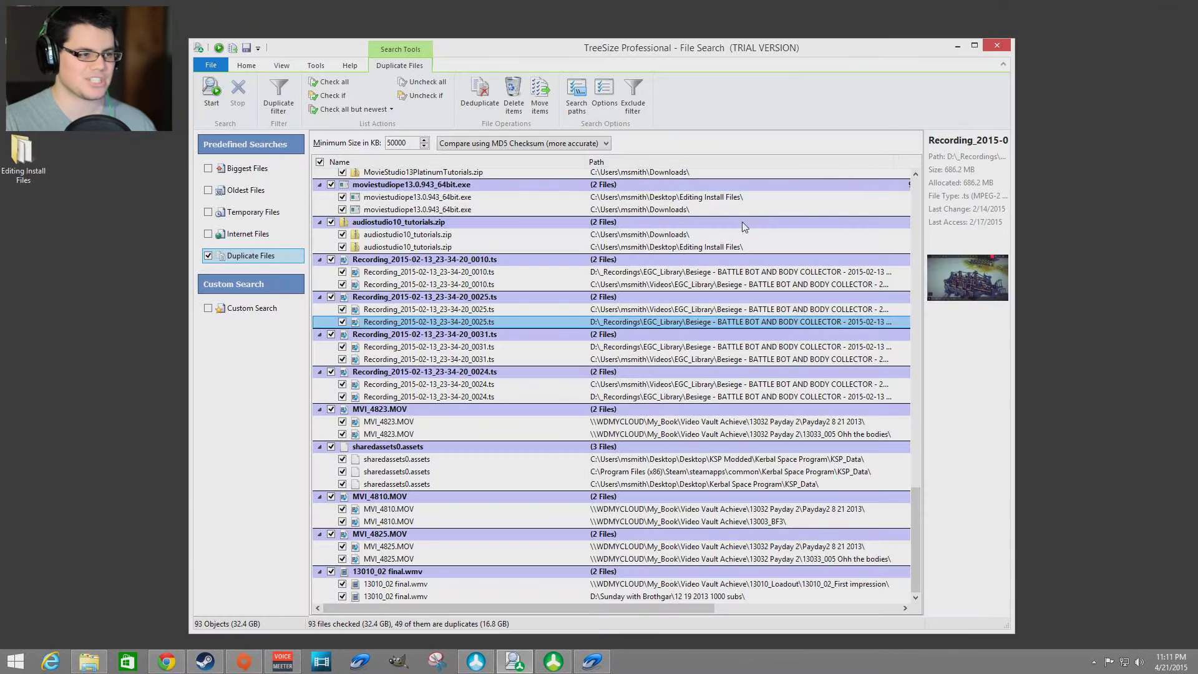
{"action": "right_click", "coordinate": [481, 317]}
{"action": "left_click", "coordinate": [499, 326]}
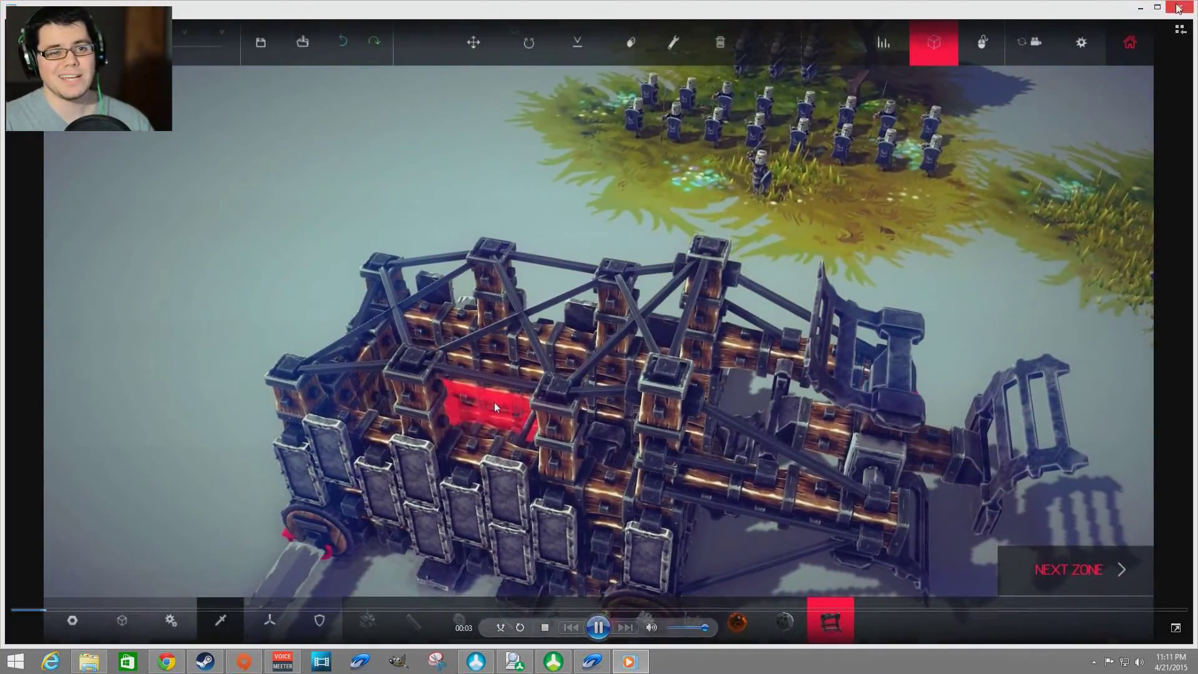
Close the Windows Media Player window playing the C:\ copy of the 0025 recording.
{"action": "left_click", "coordinate": [1179, 8]}
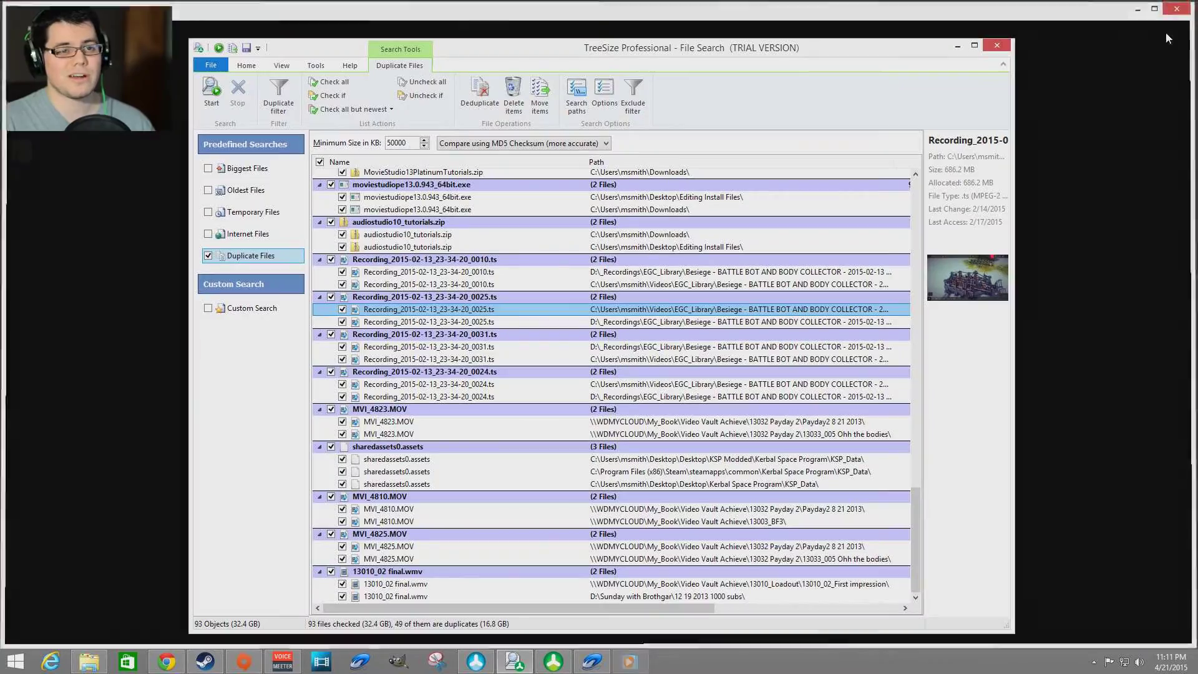